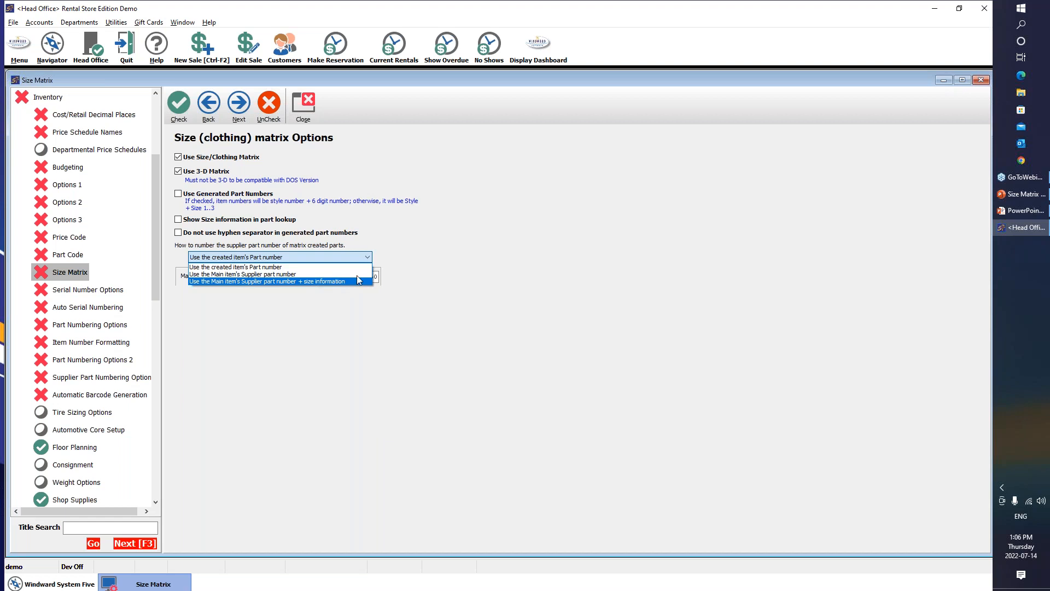
Create a new inventory part 'T-shirt' under Apparel > Men's Section, category 905
click(480, 243)
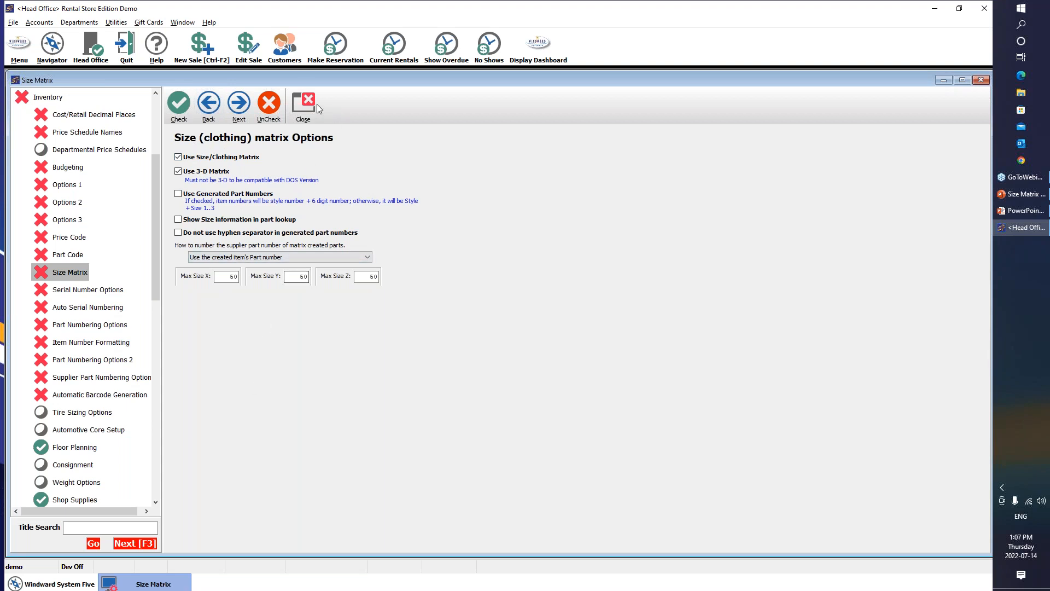
click(303, 105)
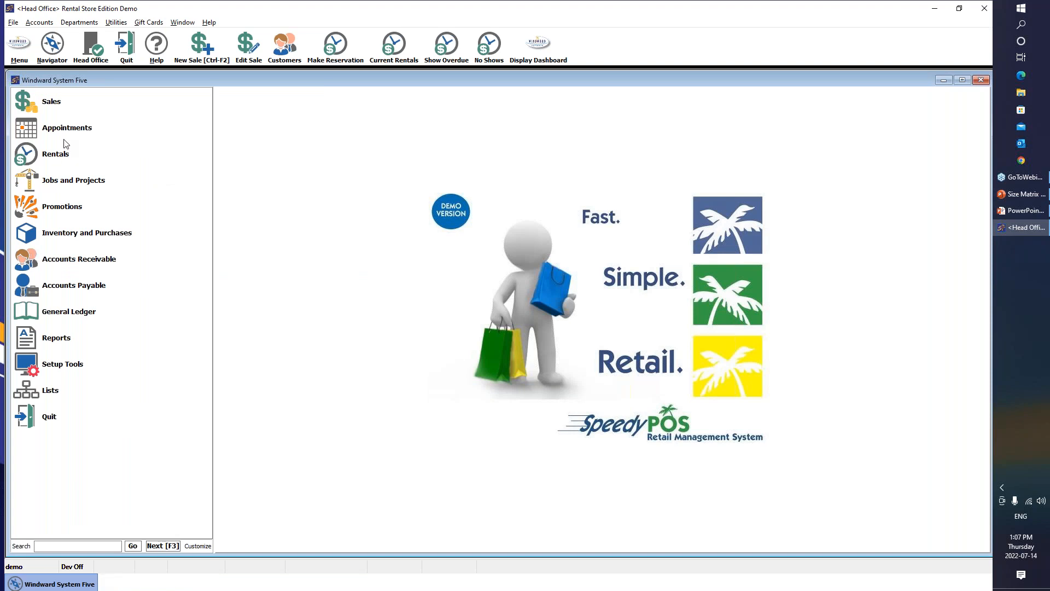
click(71, 234)
click(98, 266)
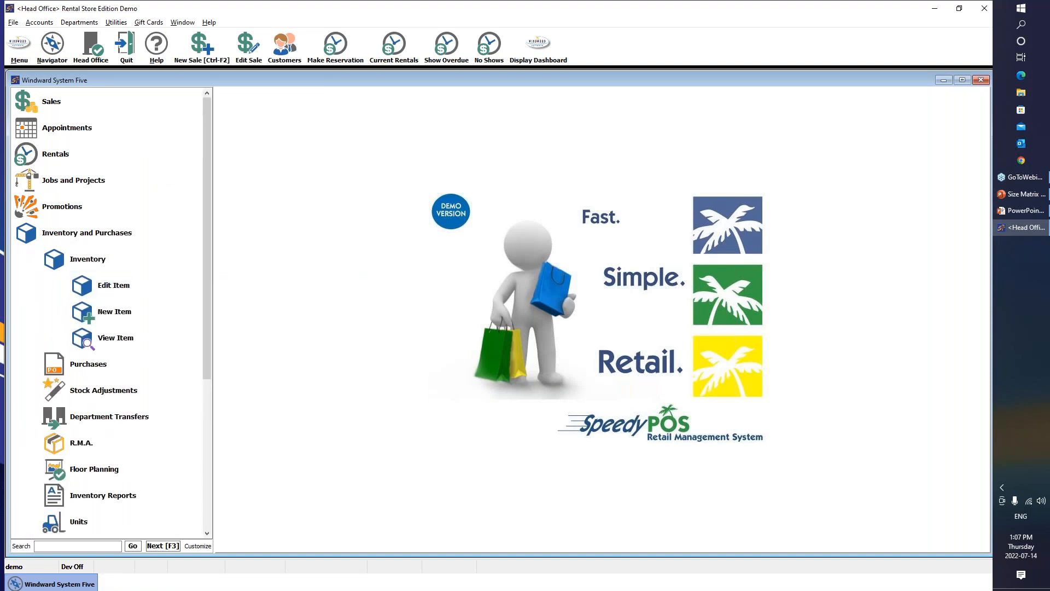
drag(205, 231, 209, 307)
click(121, 207)
drag(471, 224, 470, 317)
click(365, 272)
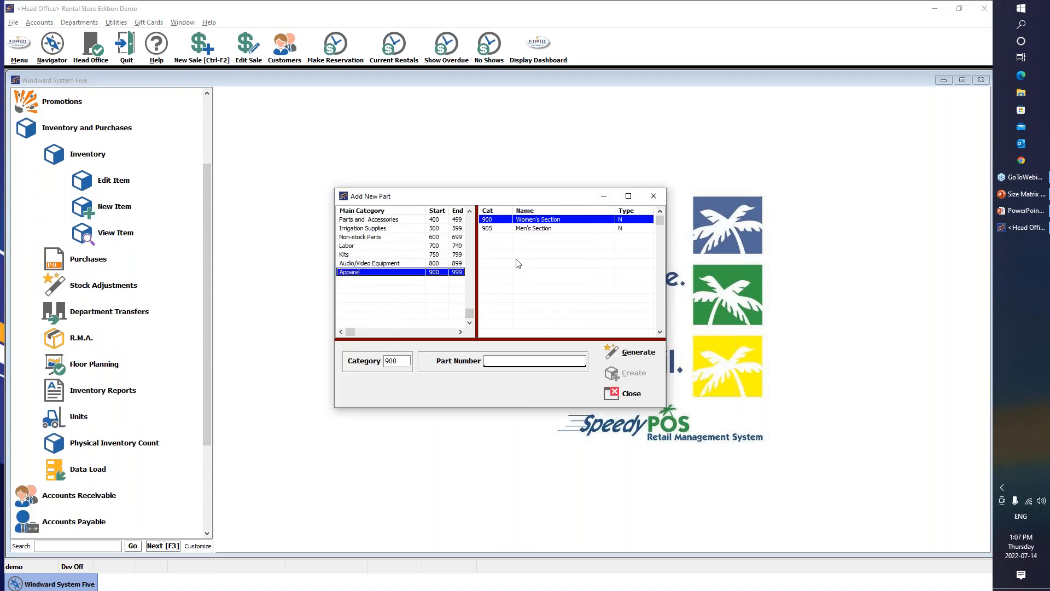
click(532, 228)
click(512, 361)
text(T-shirt)
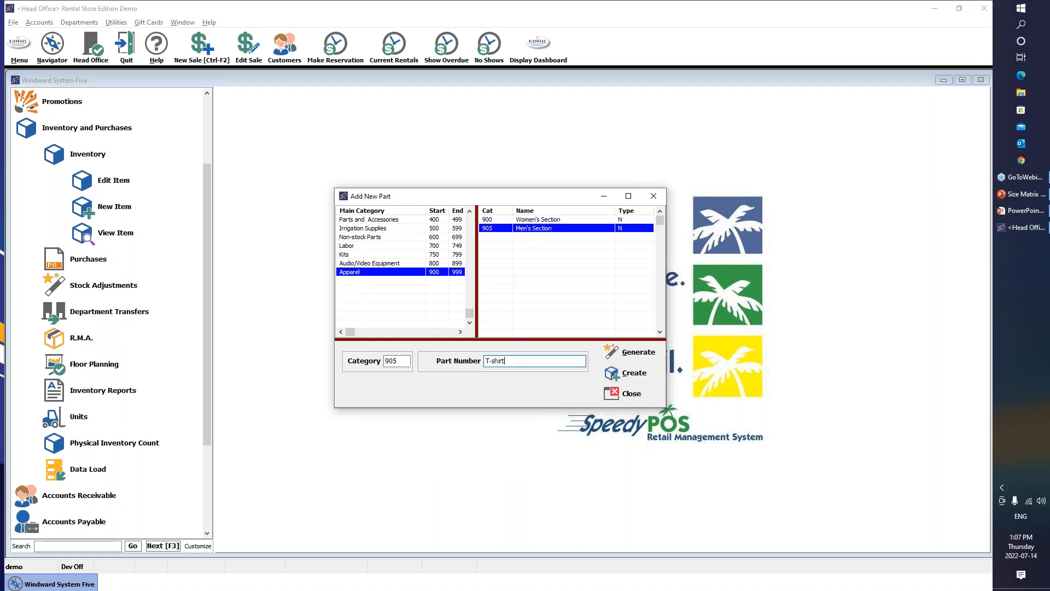
click(608, 374)
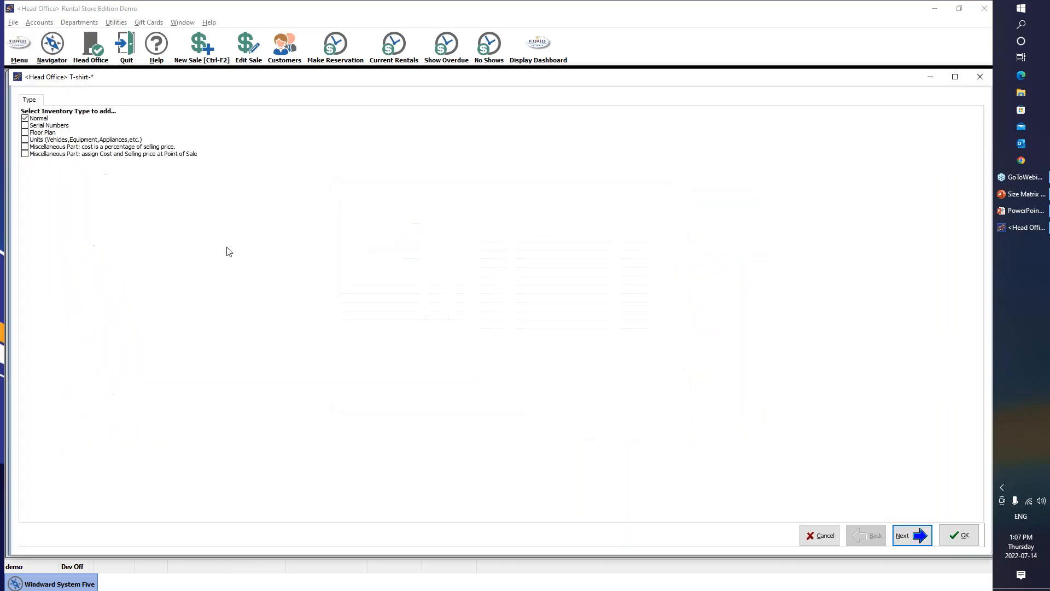
Keep Normal type, describe it as T-shirt, choose supplier Mackie, cost 10.00, and save
click(910, 536)
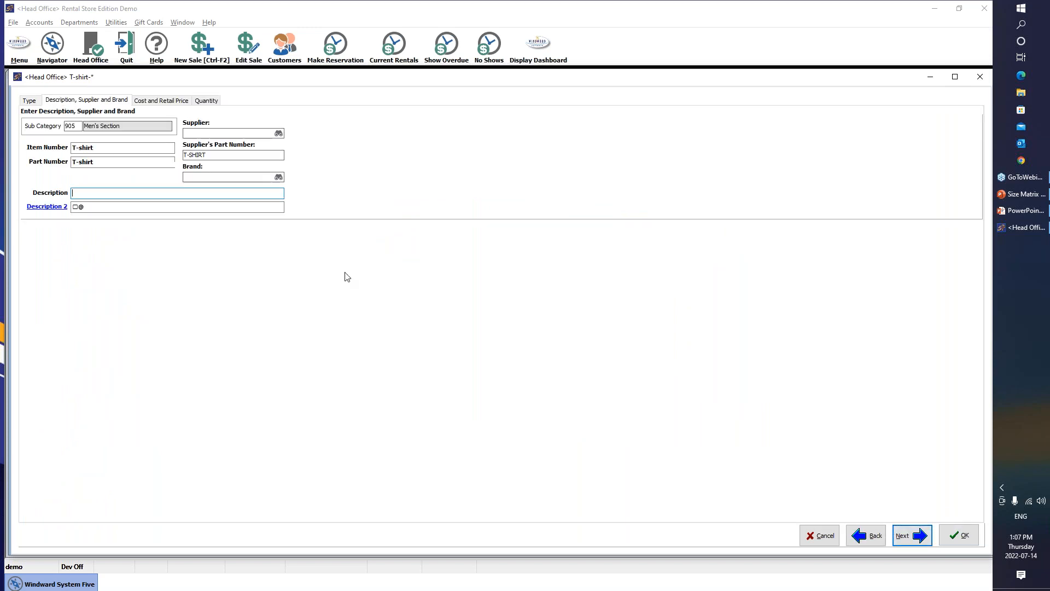
text(T-shirt)
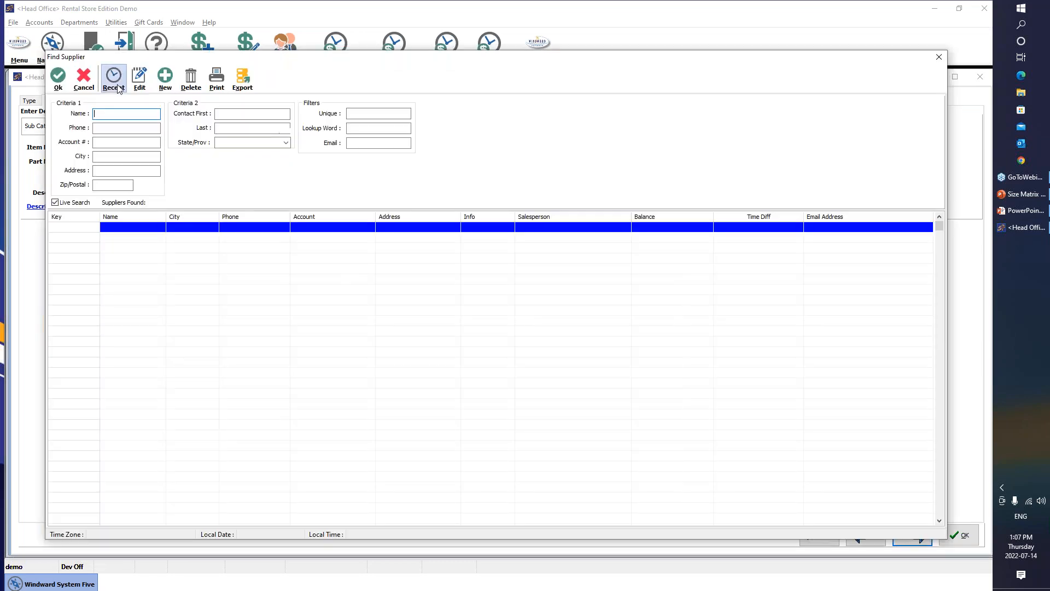
double_click(137, 267)
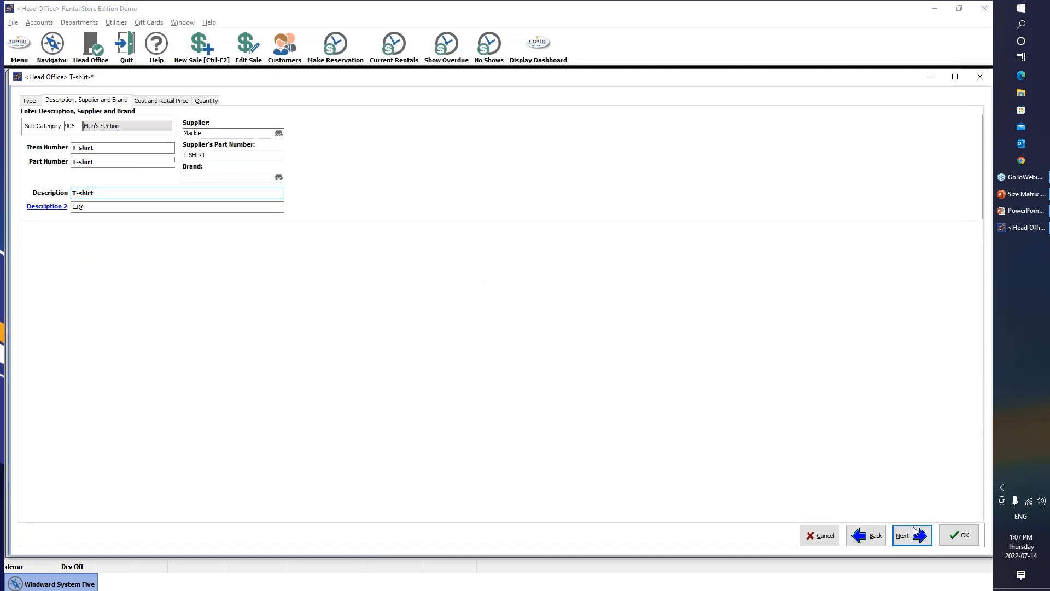
click(912, 534)
text(10)
key(Return)
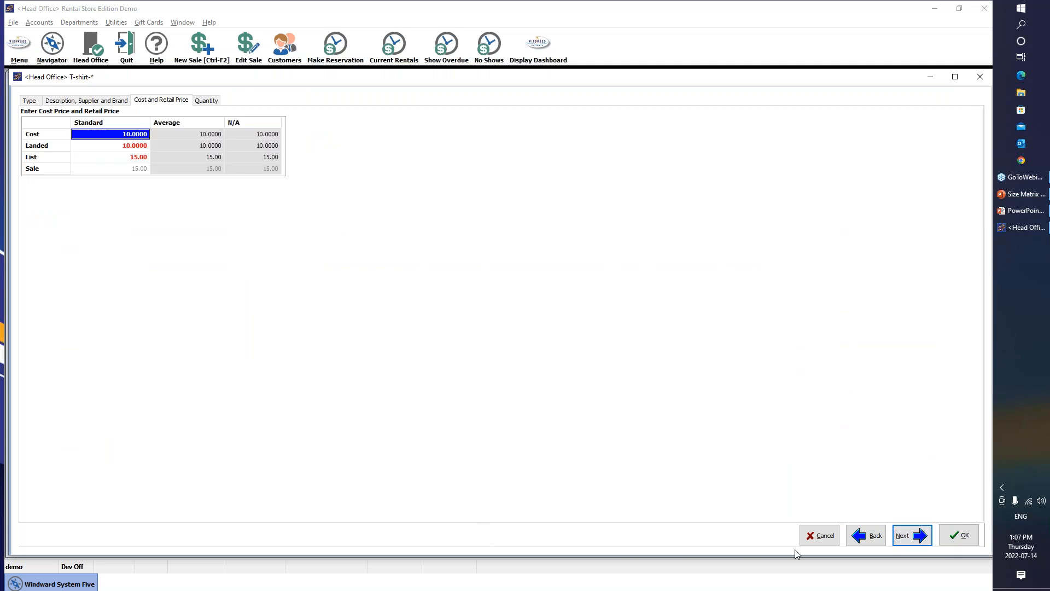
click(958, 535)
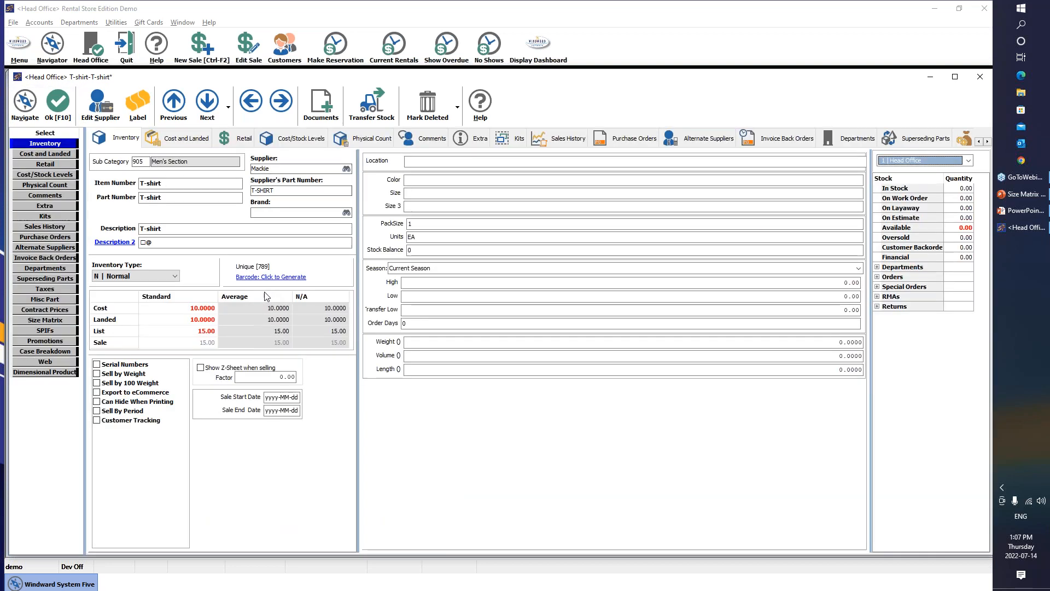
Create an empty size matrix for the T-shirt and select its first size row
click(47, 321)
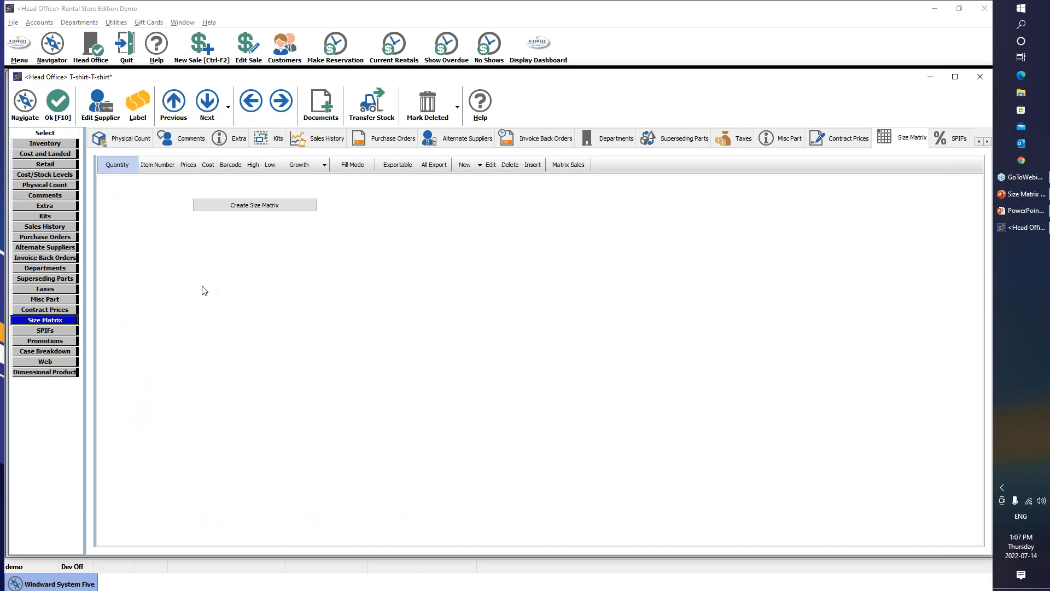
click(249, 207)
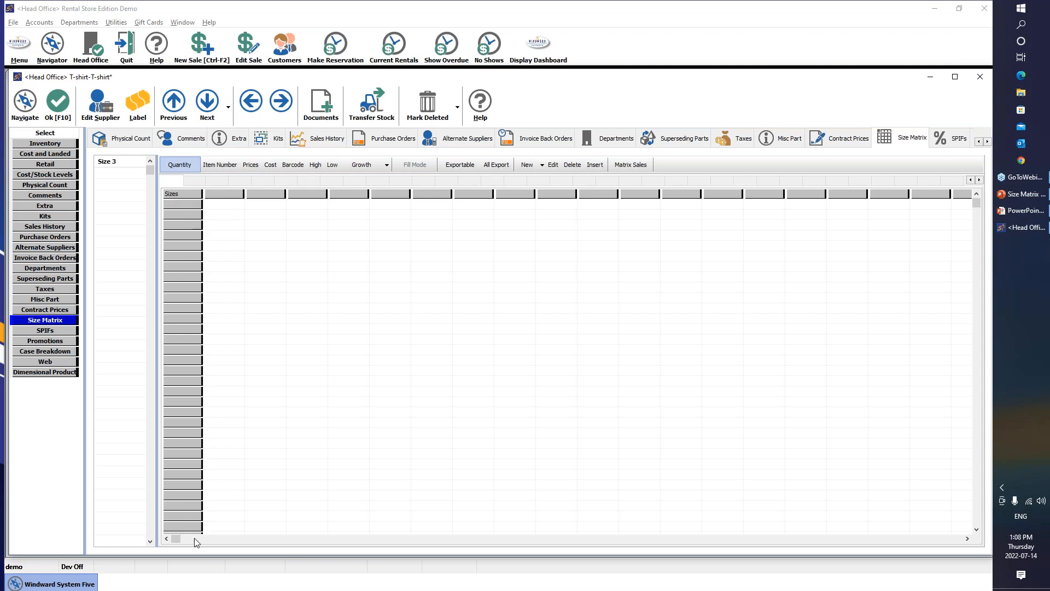
click(103, 164)
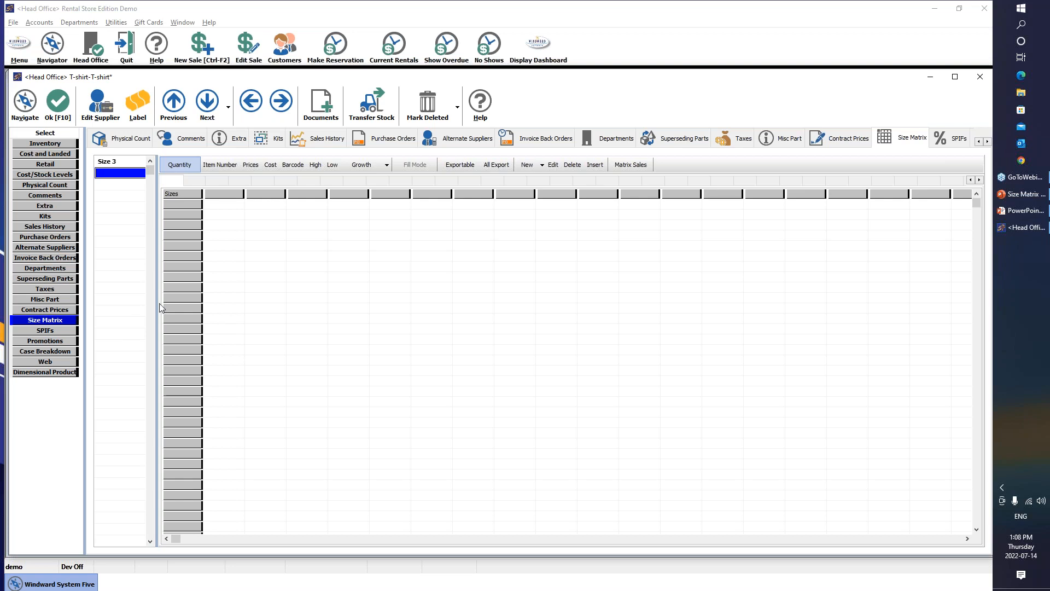
click(181, 204)
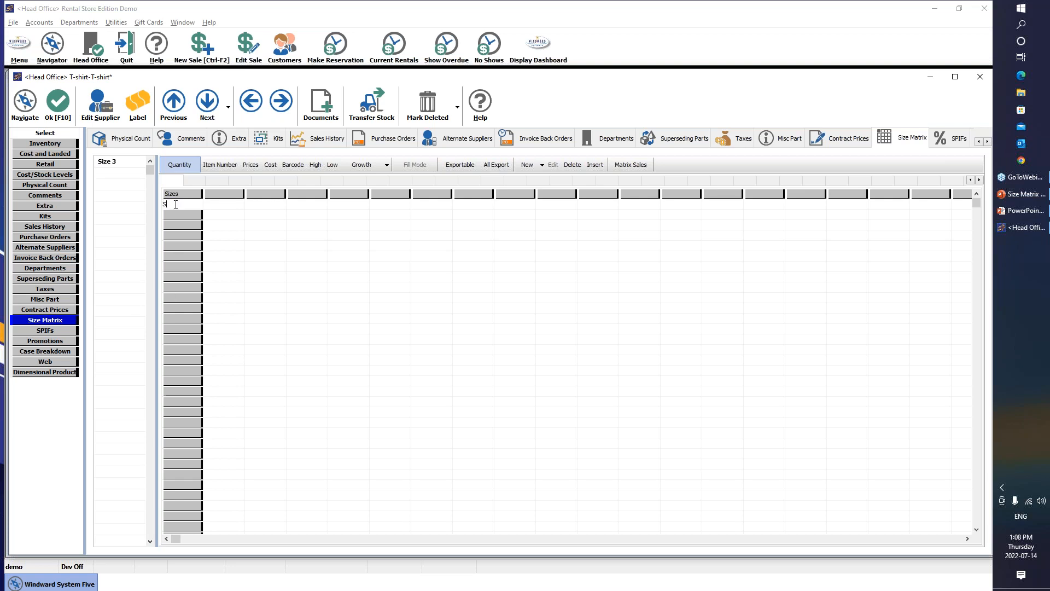
Enter the size rows Small, Medium, Large and X-Large
text(Small)
key(Return)
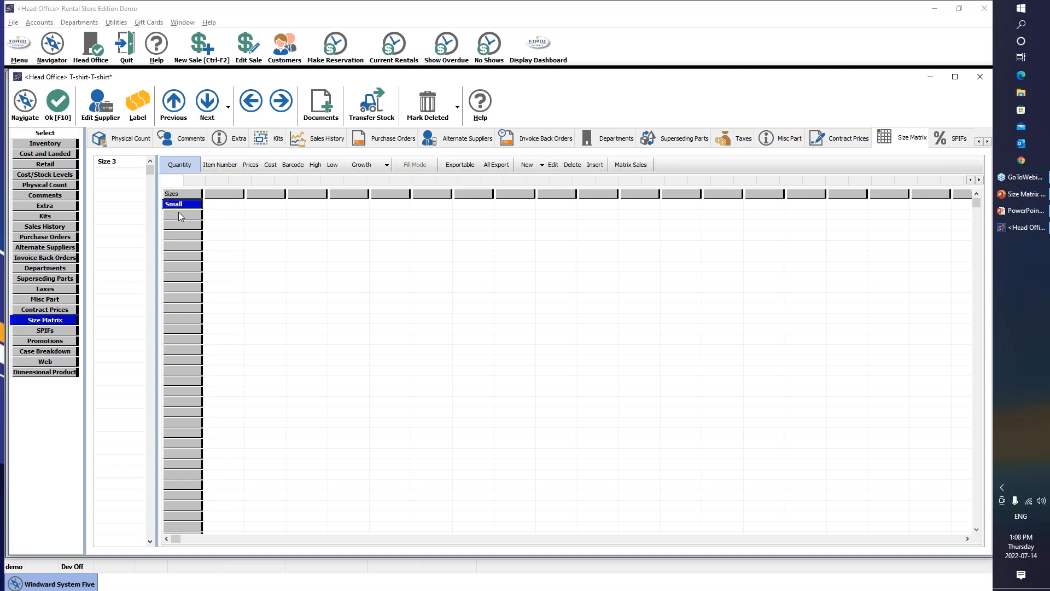
text(Medium)
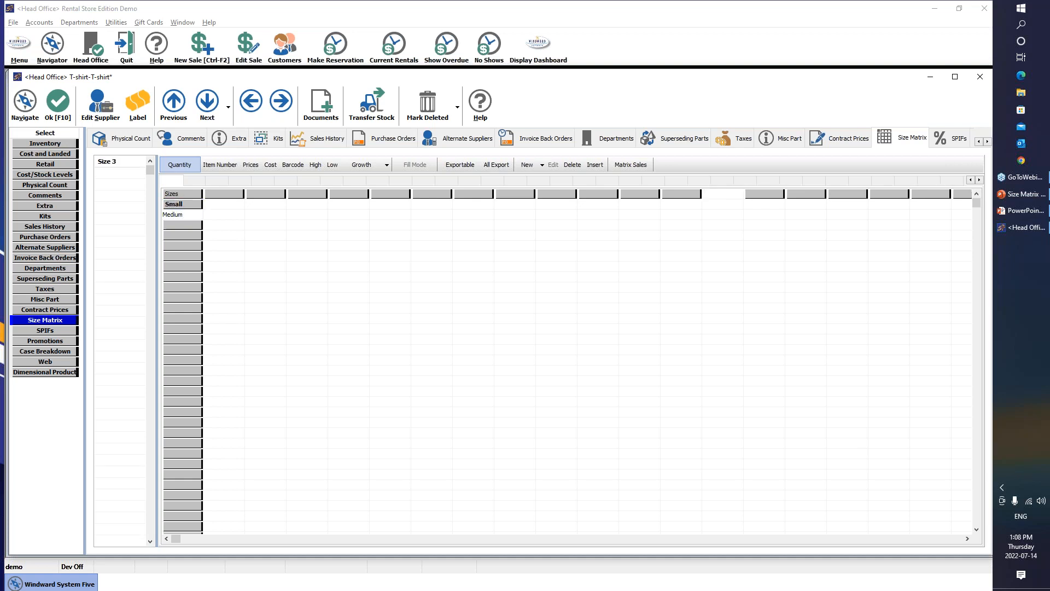
key(Return)
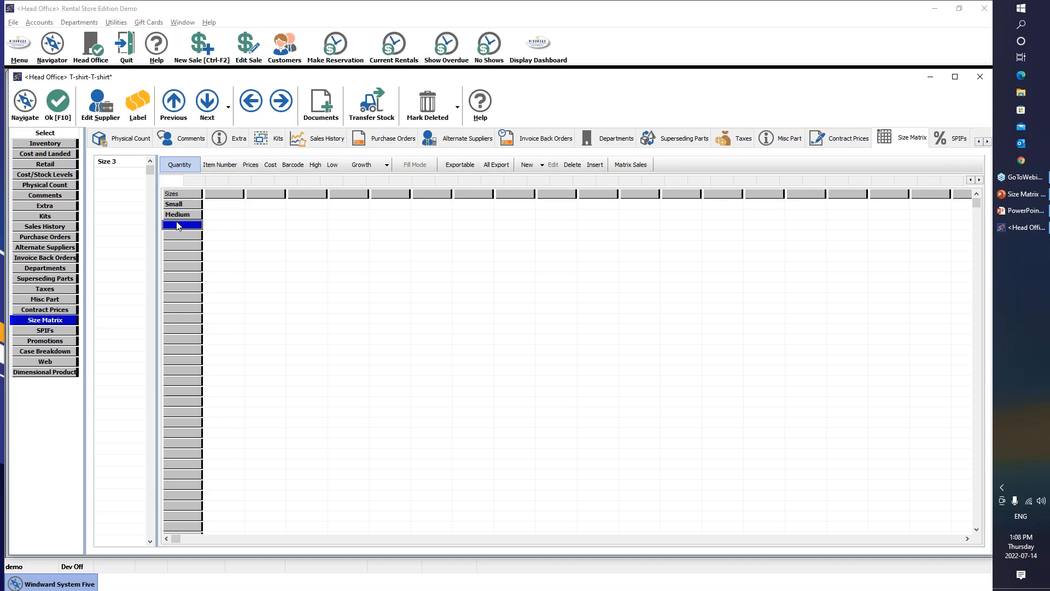
text(Large)
key(Return)
text(X-Large)
key(Return)
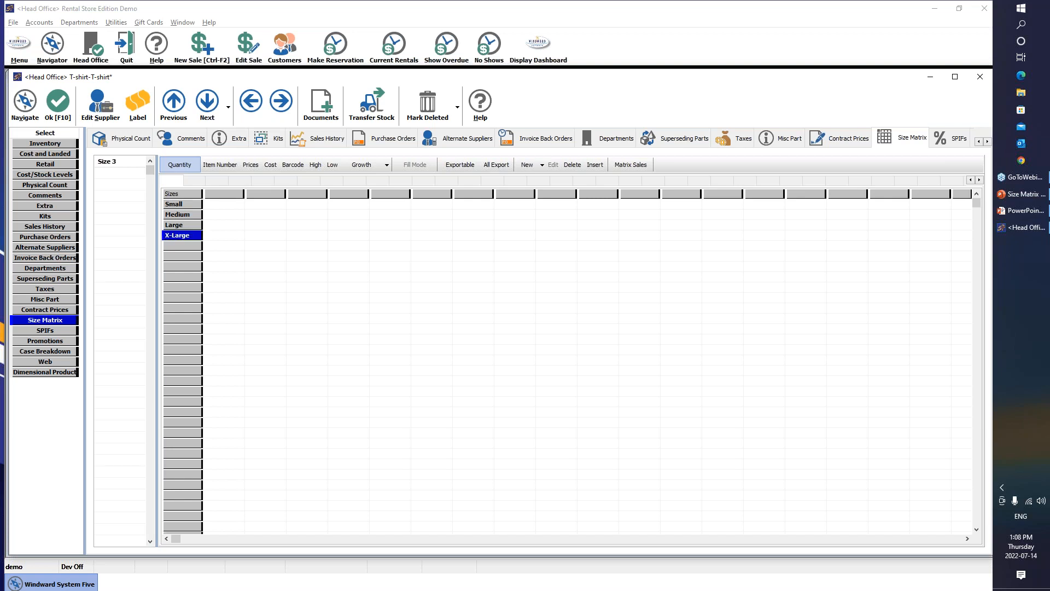
click(216, 197)
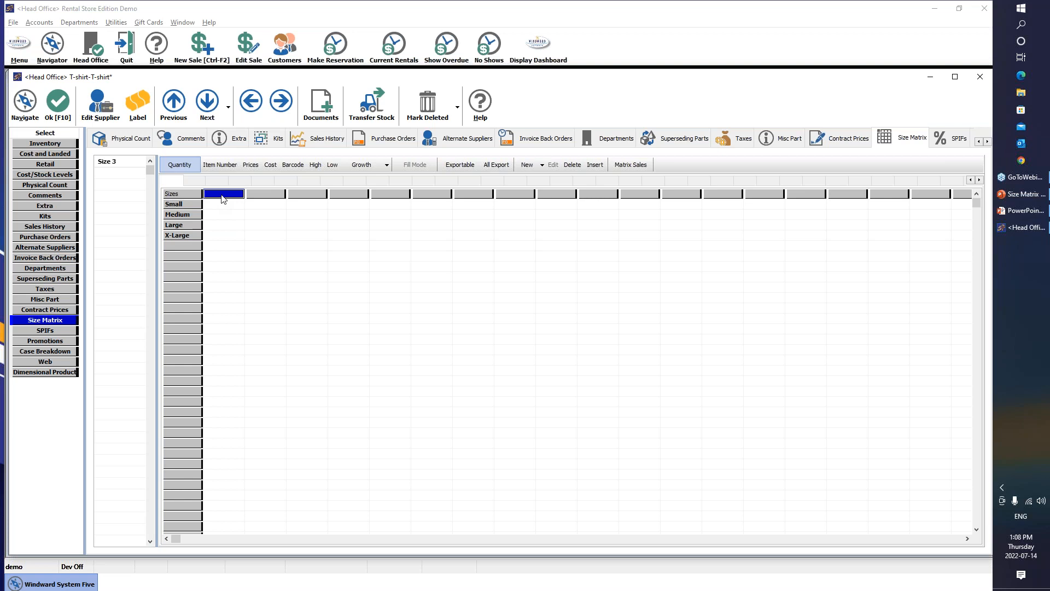
Name the matrix colour columns Black, Blue, Green, Red and White
text(Black)
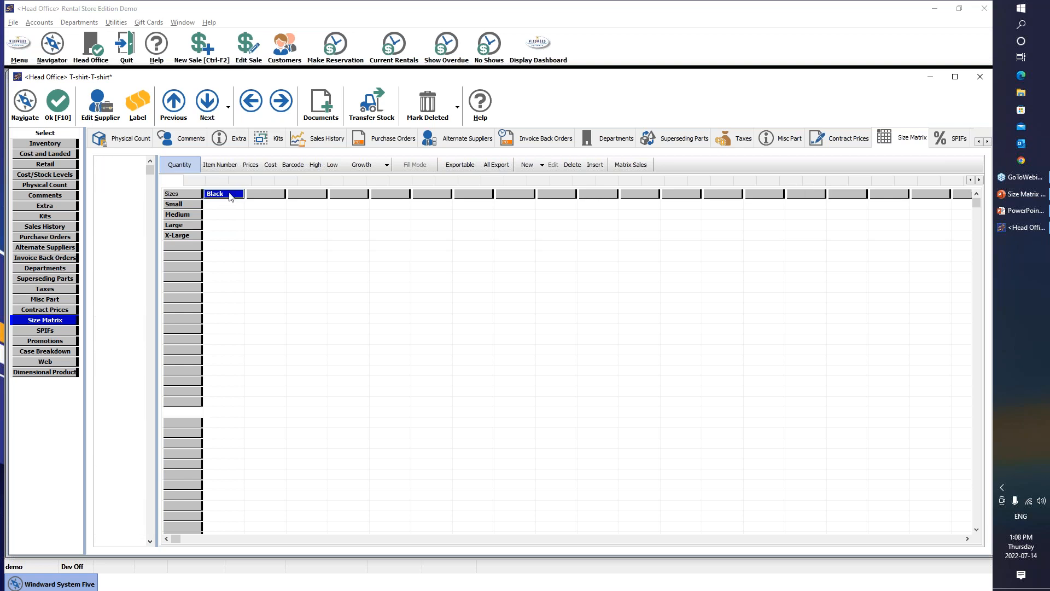
click(260, 196)
text(Blue)
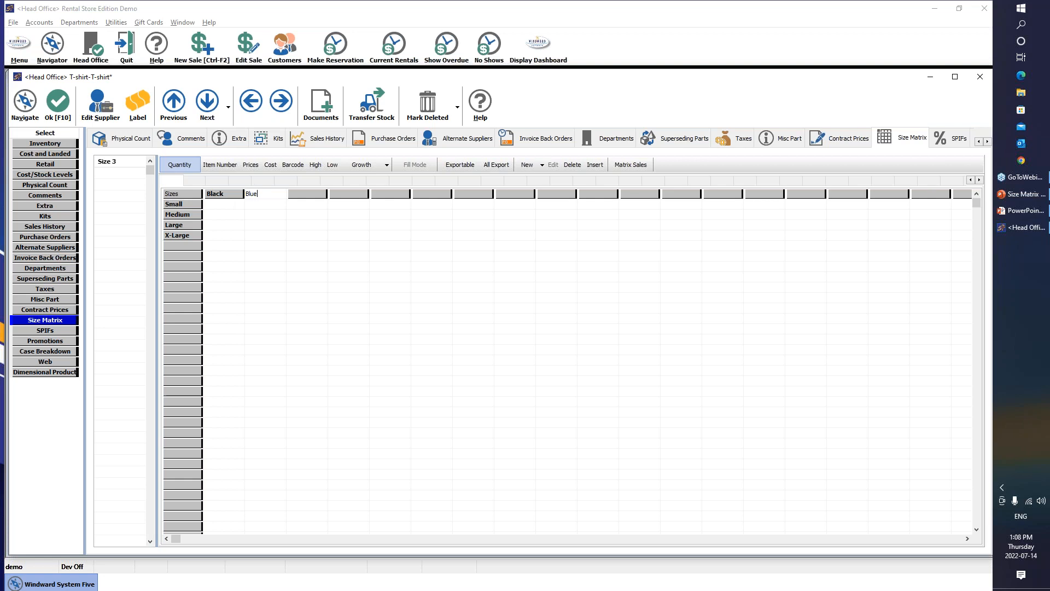
click(301, 196)
text(Green)
key(Return)
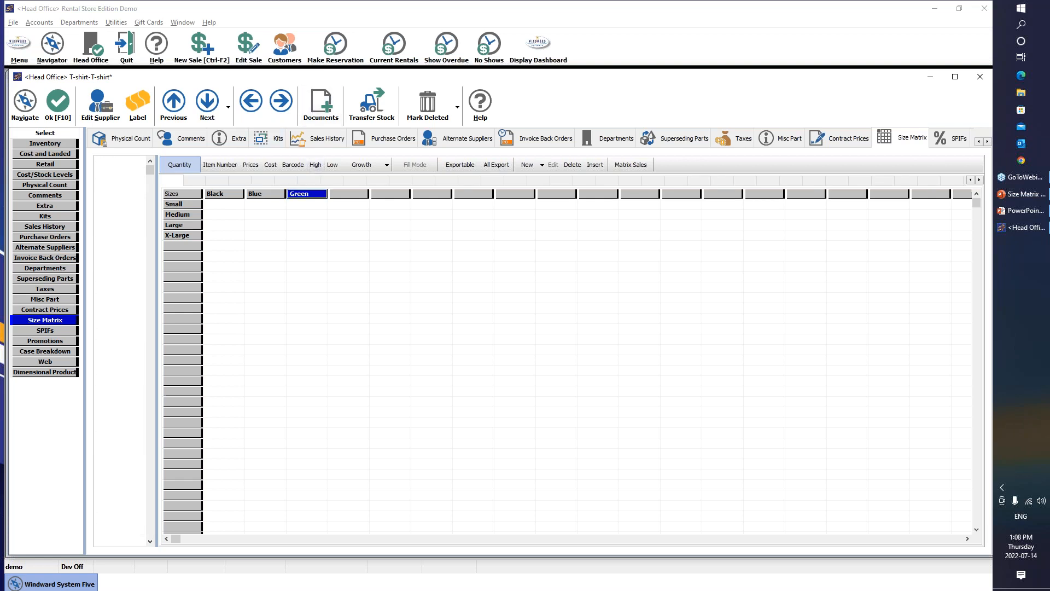
click(342, 196)
text(Red)
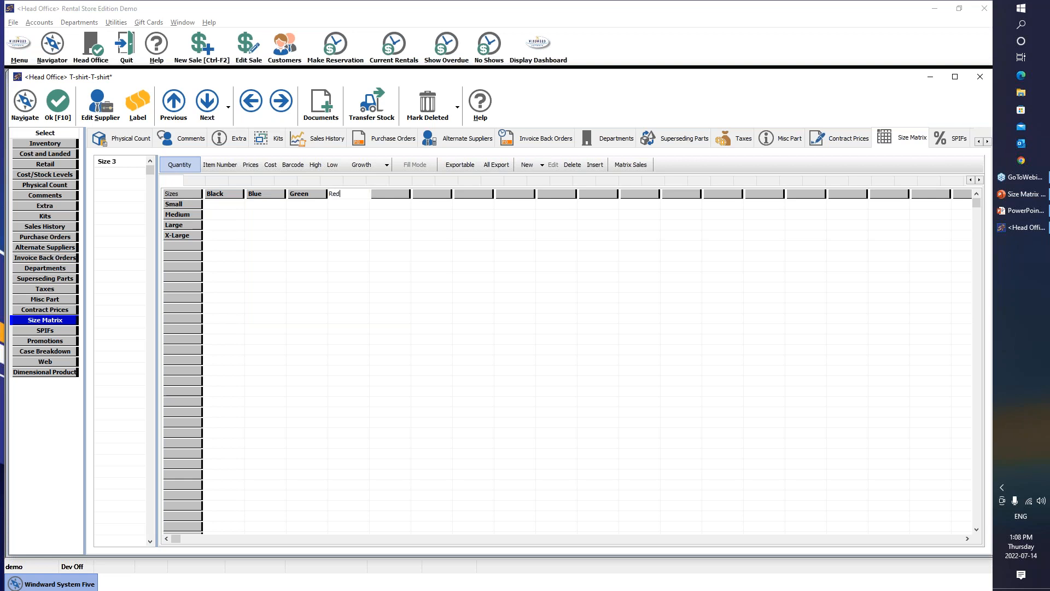
key(Return)
click(387, 197)
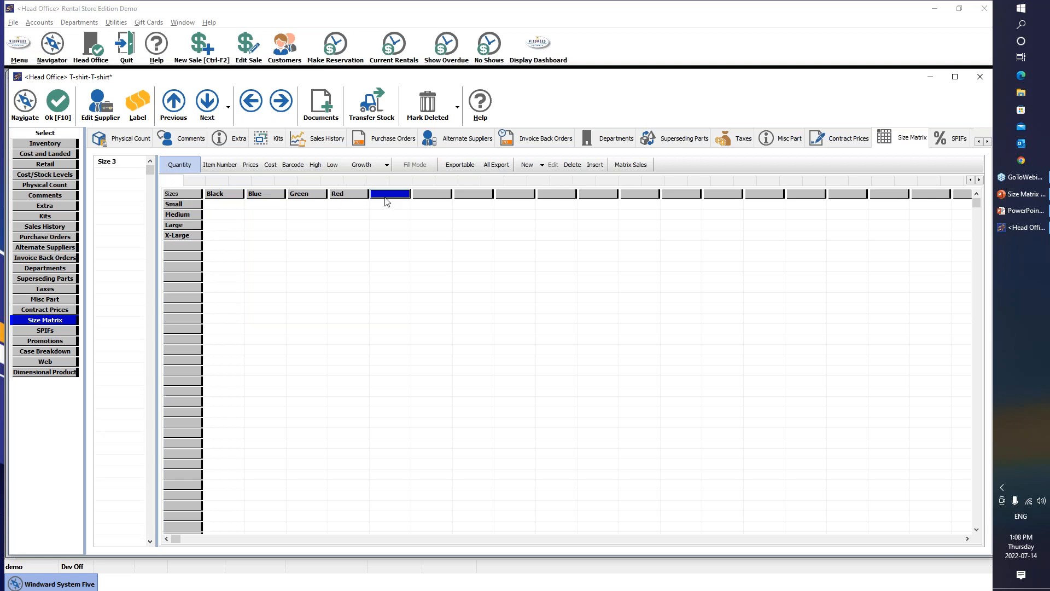
text(E)
text(White)
key(Return)
Add all sizes as variants, copying description, supplier and cost to each one
click(224, 206)
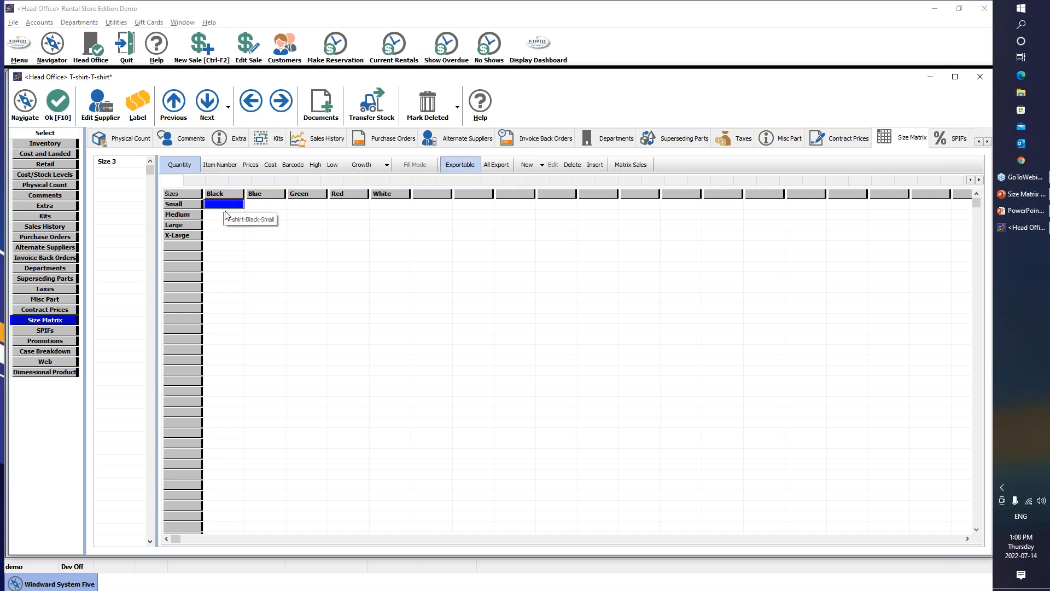
click(543, 165)
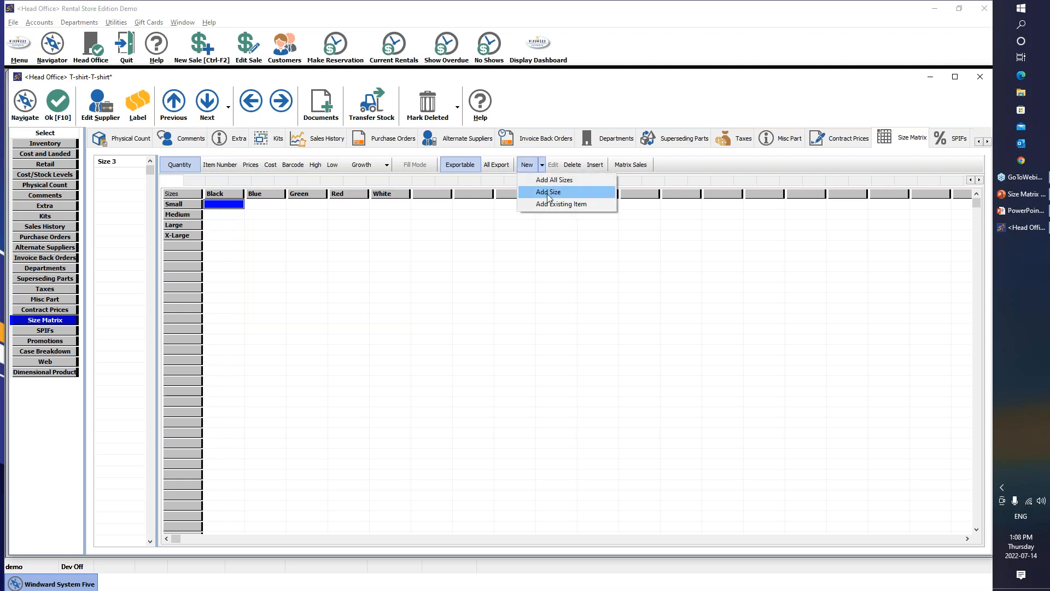
click(238, 250)
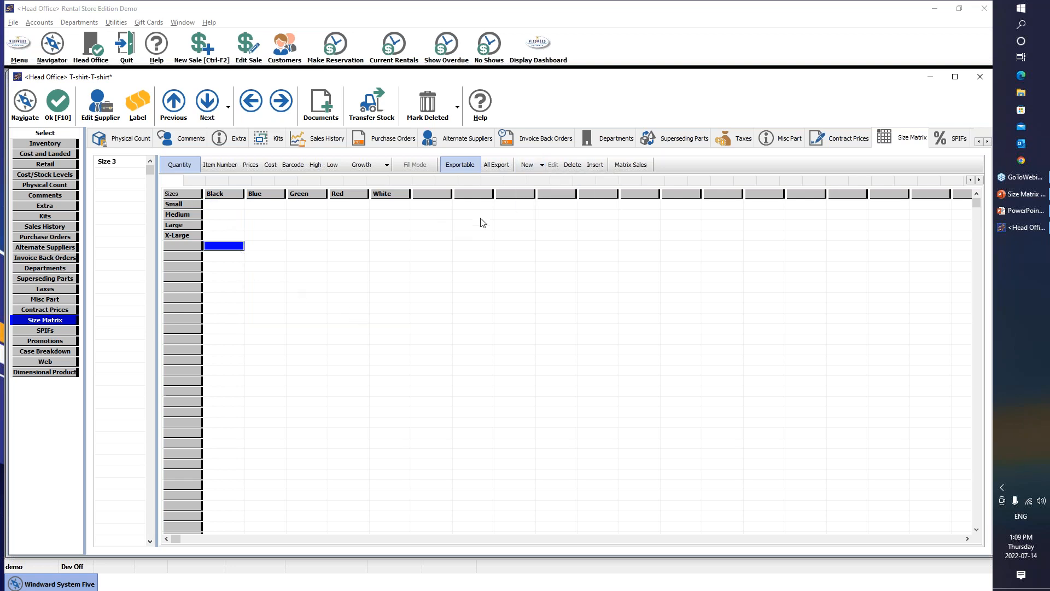
click(543, 166)
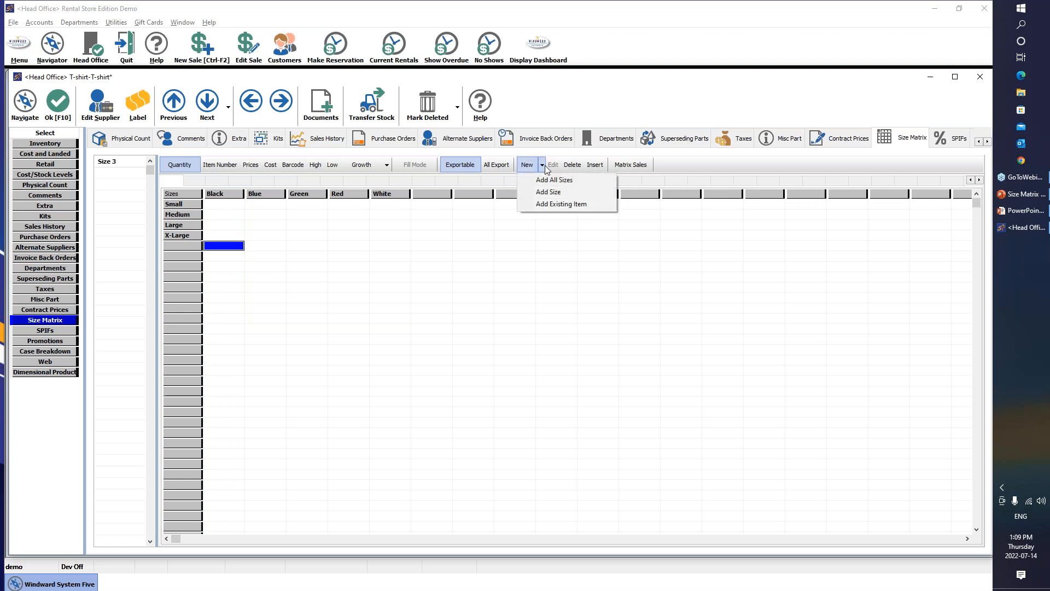
click(547, 181)
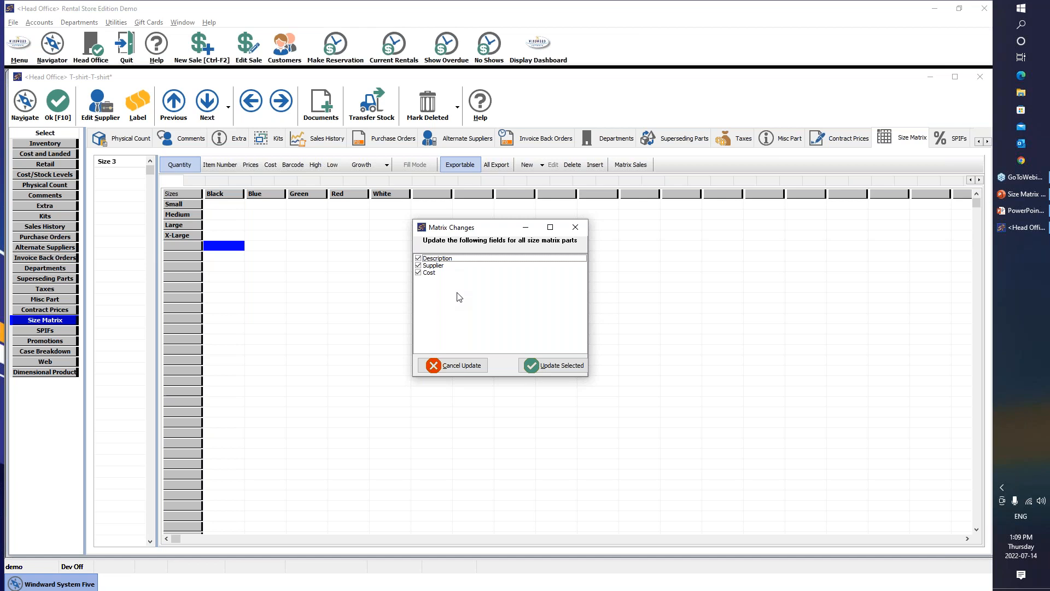
click(553, 364)
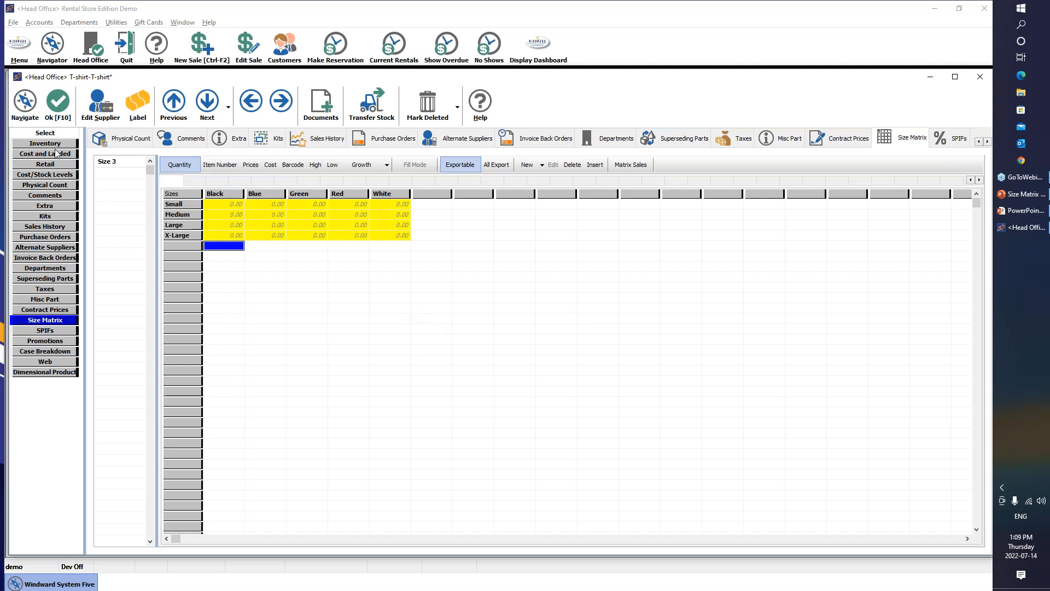
View the variants' item numbers, then their CAD 15.00 list prices, then their costs
click(231, 204)
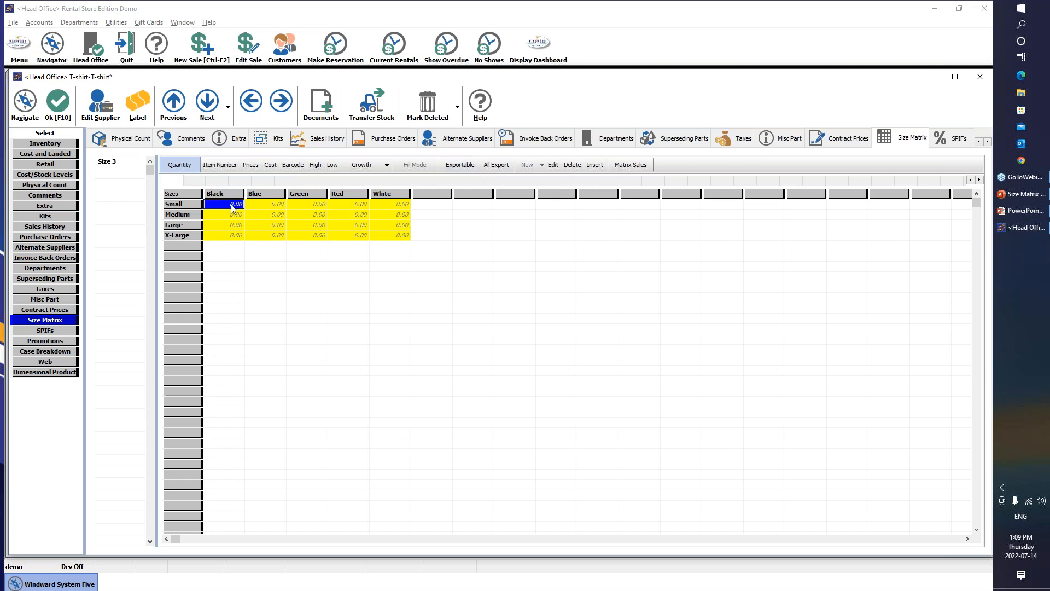
click(228, 165)
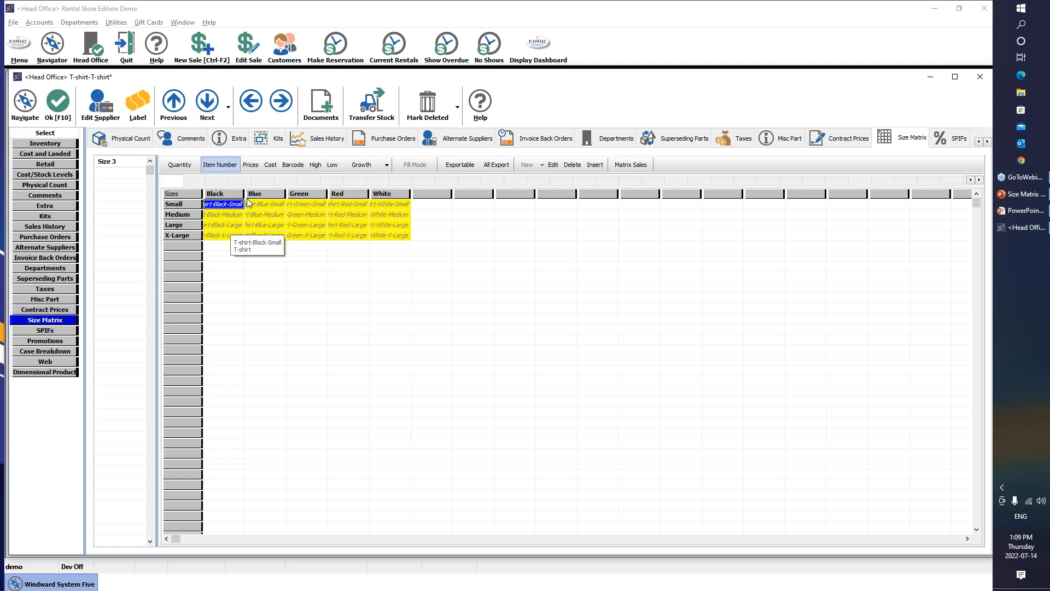
click(250, 165)
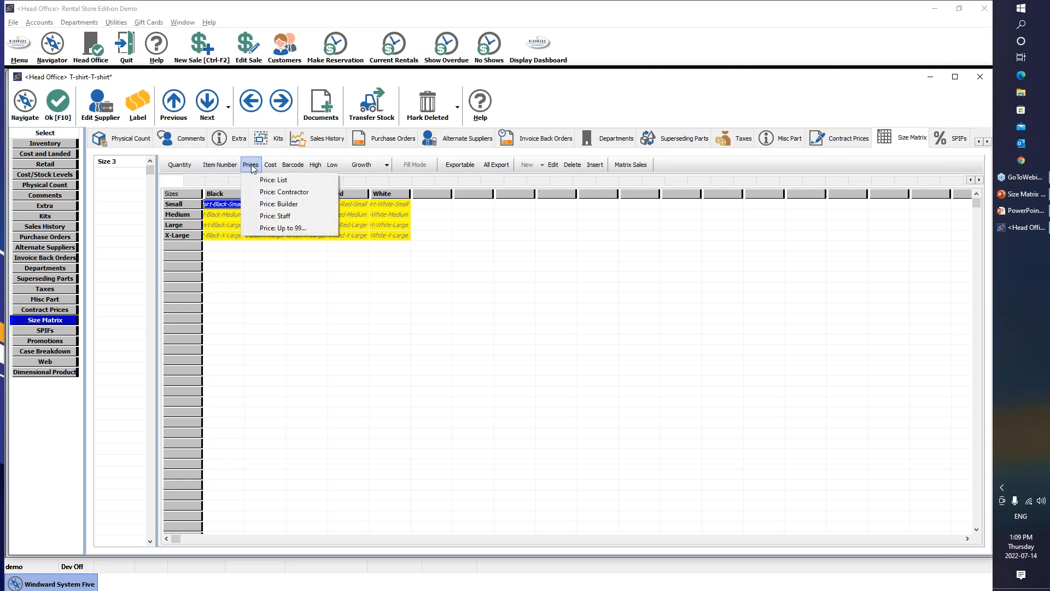
click(273, 180)
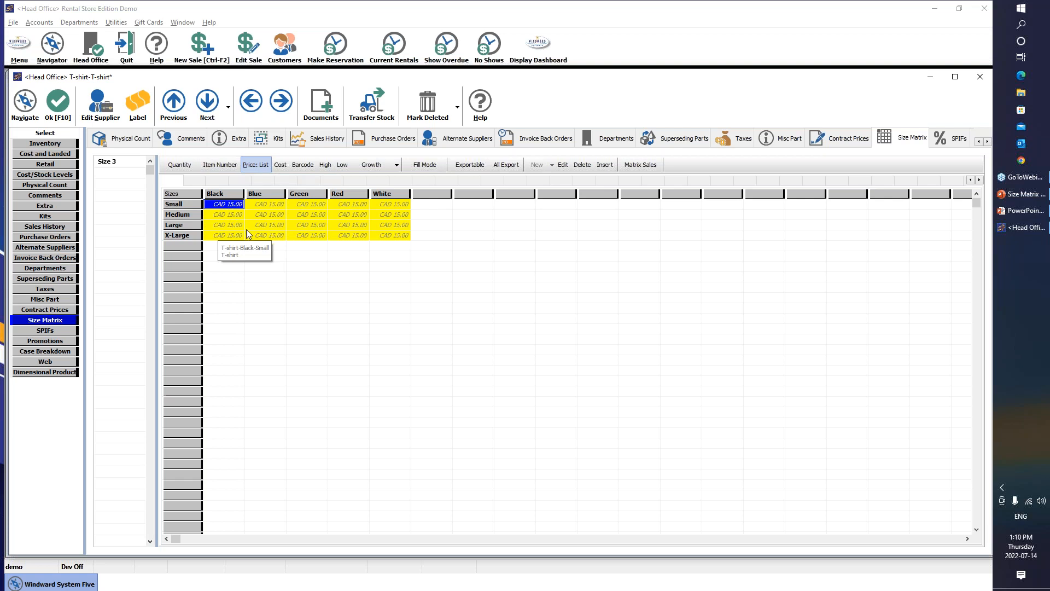
click(278, 166)
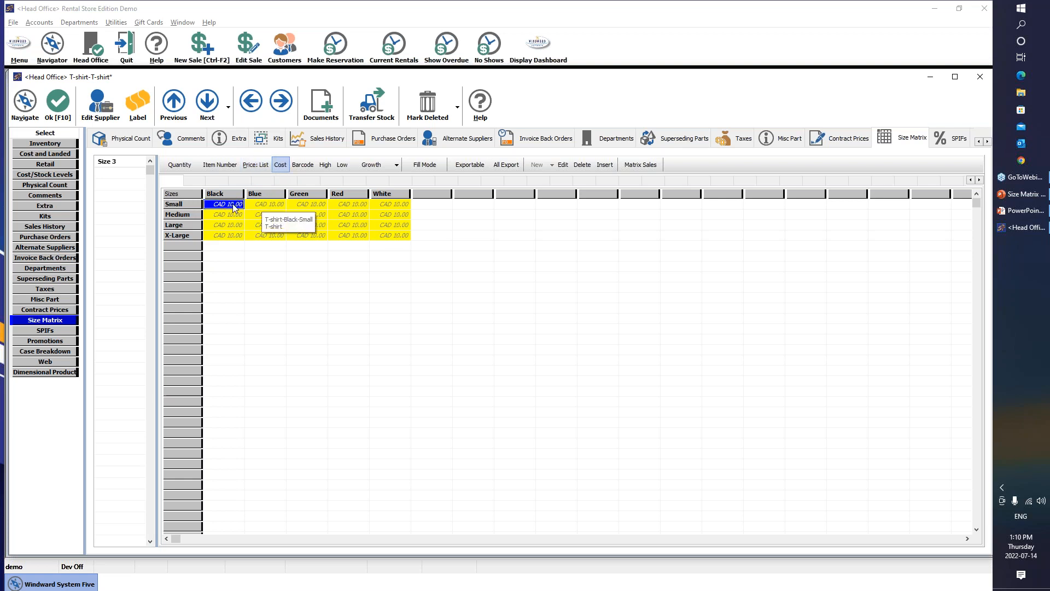
Set the Black Small variant's cost to CAD 8.00 and switch to the High stock view
text(8)
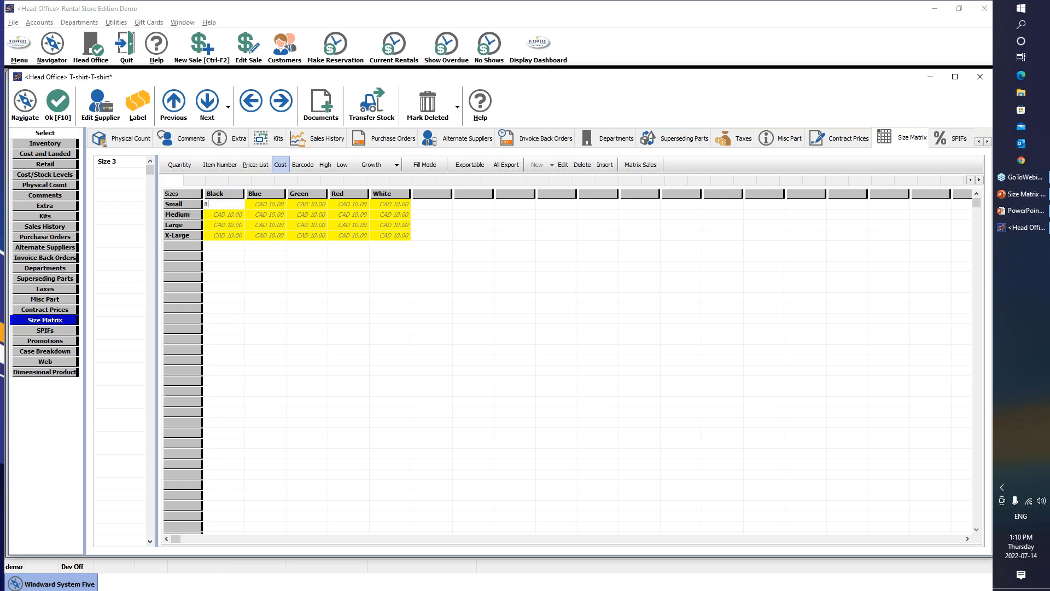
key(Return)
click(327, 165)
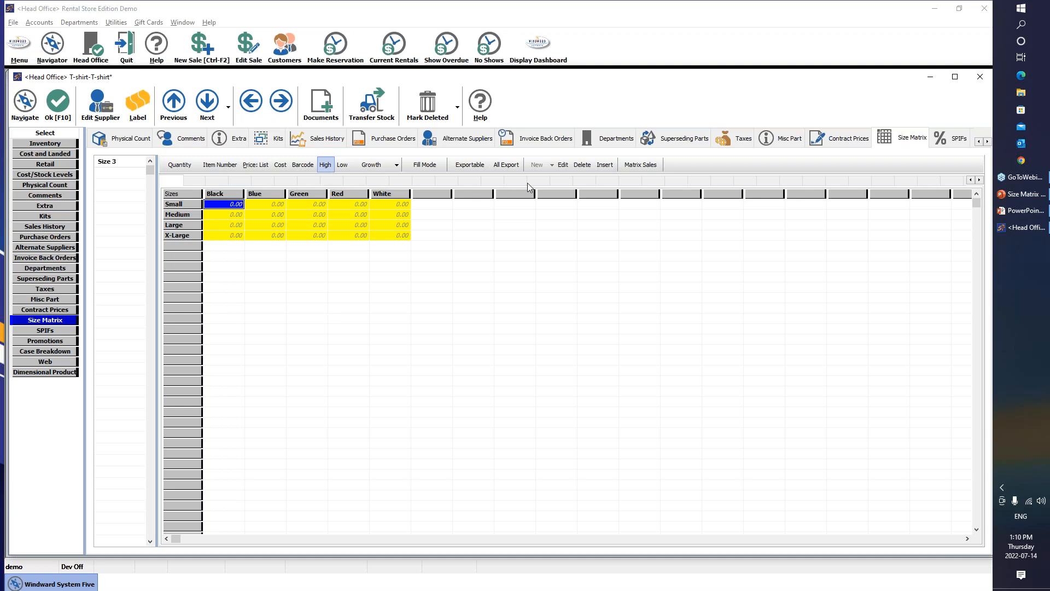
click(394, 331)
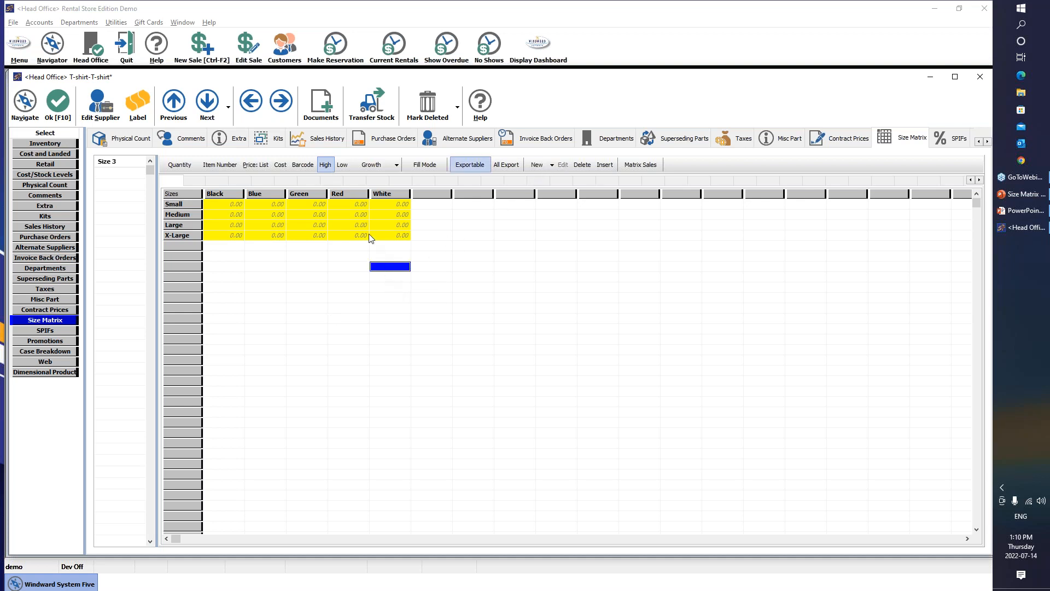
click(336, 227)
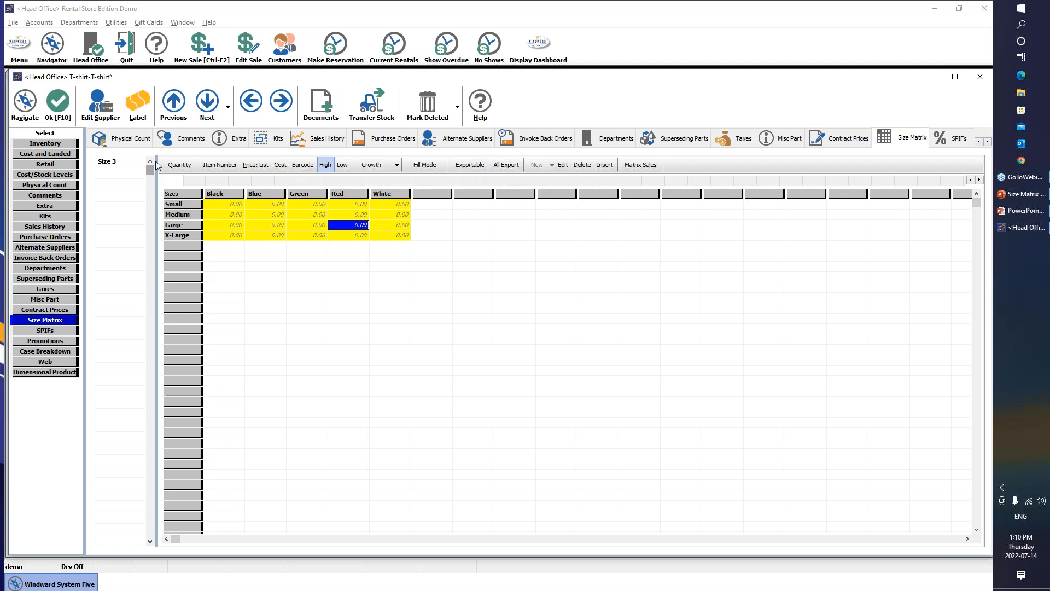
Add a new Size 3 value named Test
click(114, 177)
text(Test)
key(Return)
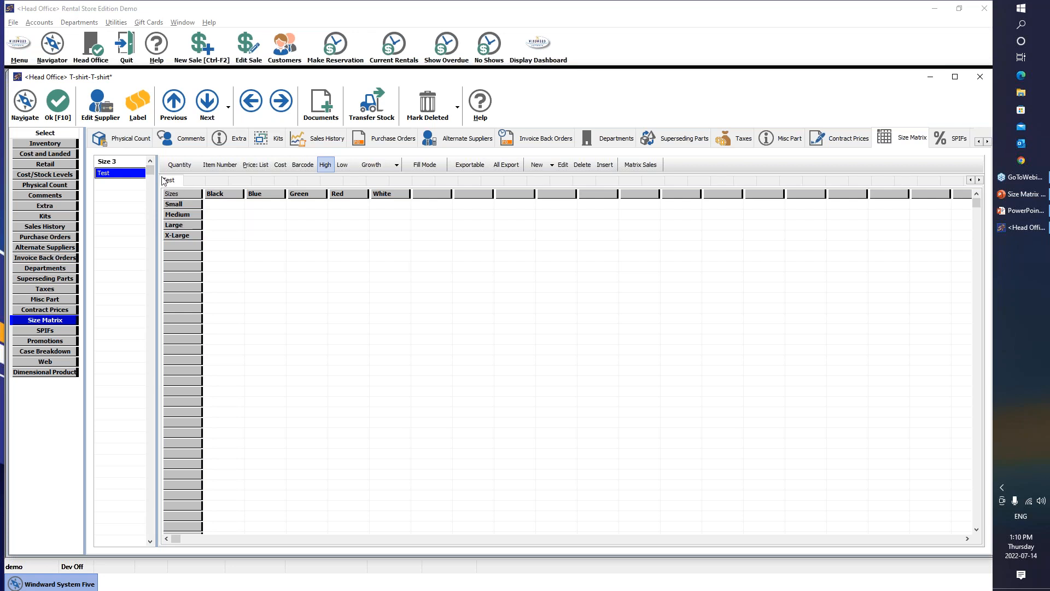
Generate all size-colour variants under Test and show item numbers like T-shirt-Black-Small-Test
click(129, 185)
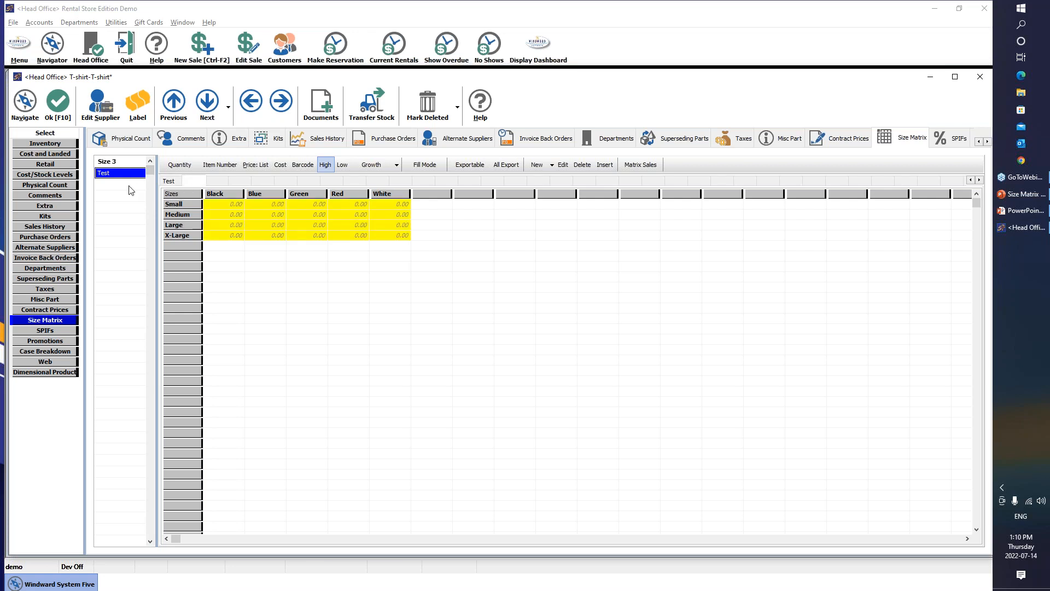
click(174, 181)
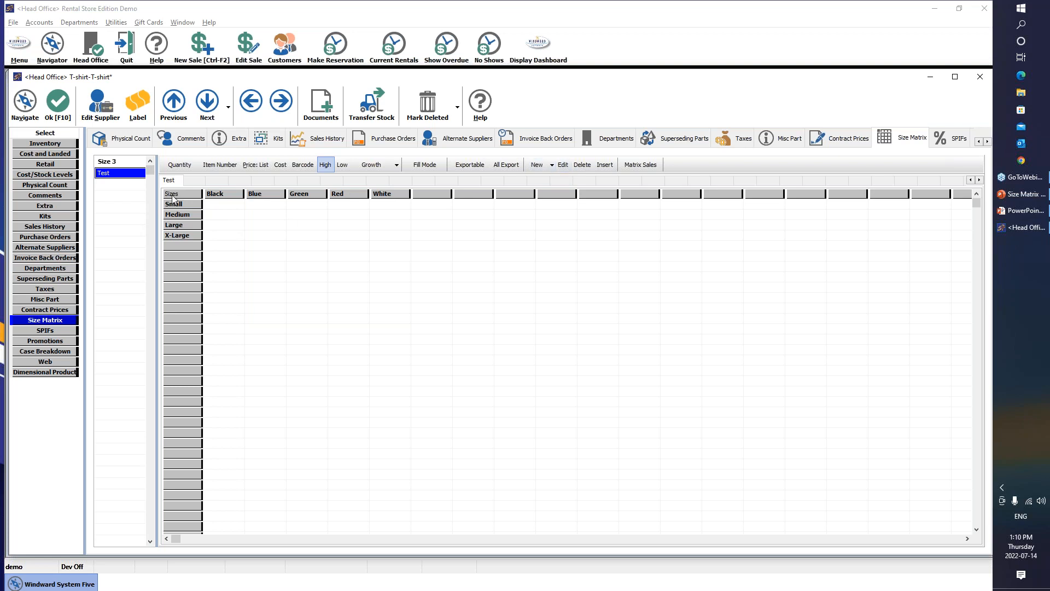
click(552, 166)
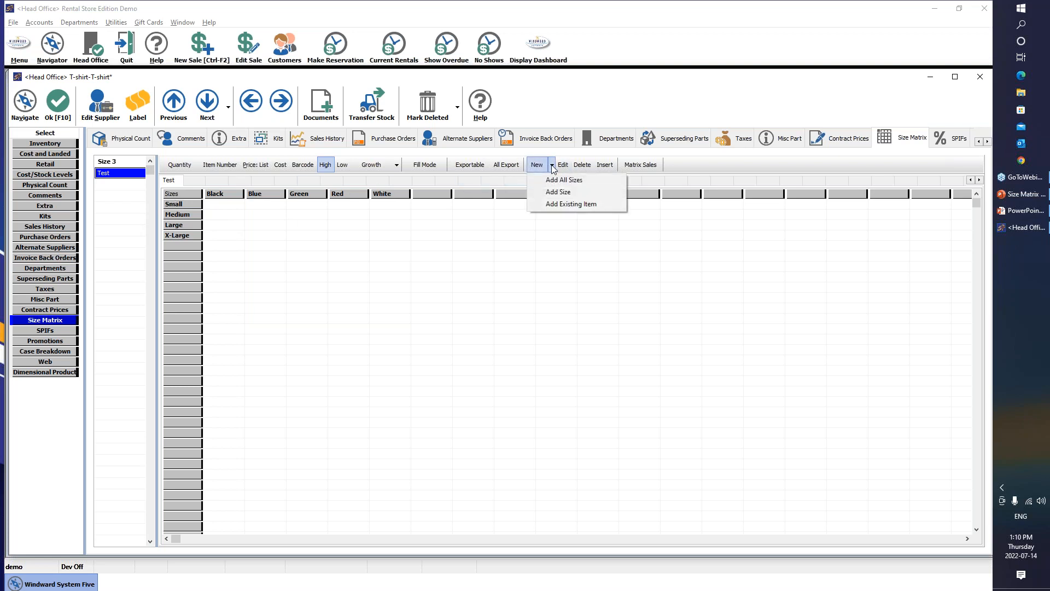
click(566, 181)
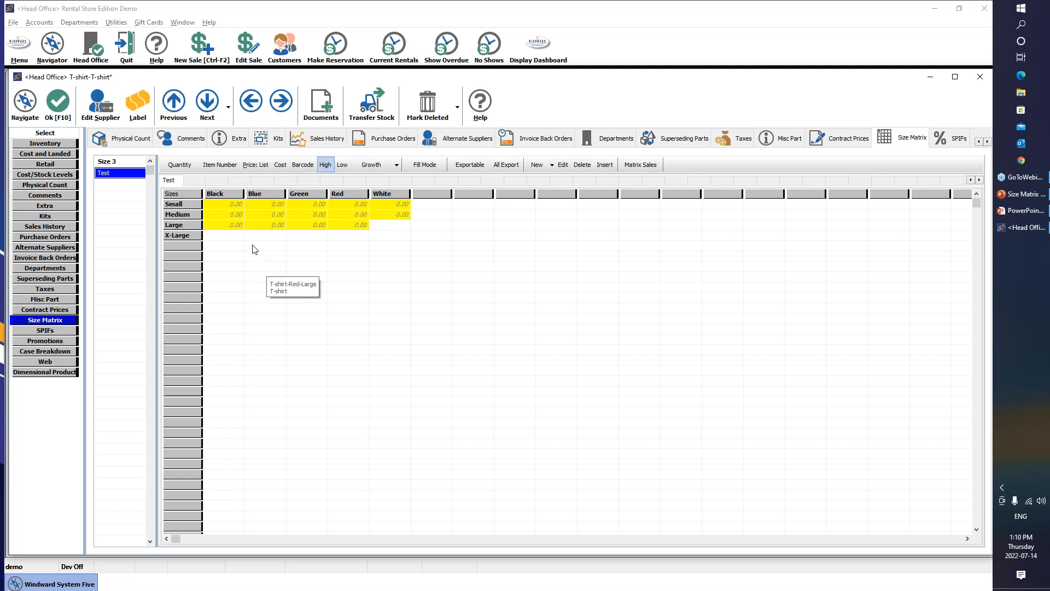
click(222, 169)
click(225, 206)
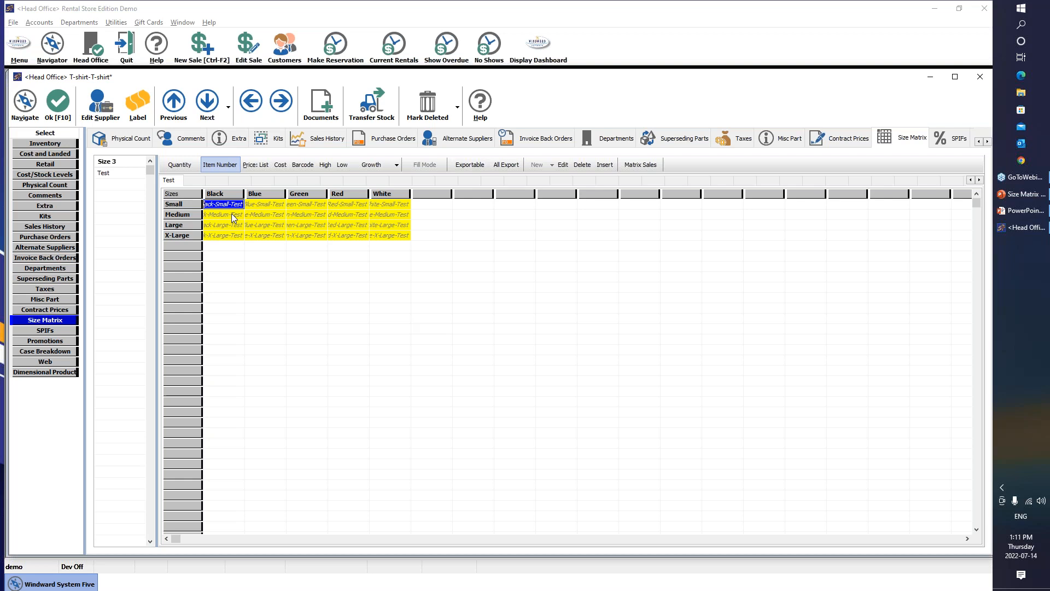
Open the T-shirt's Inventory page and highlight its part number
click(48, 143)
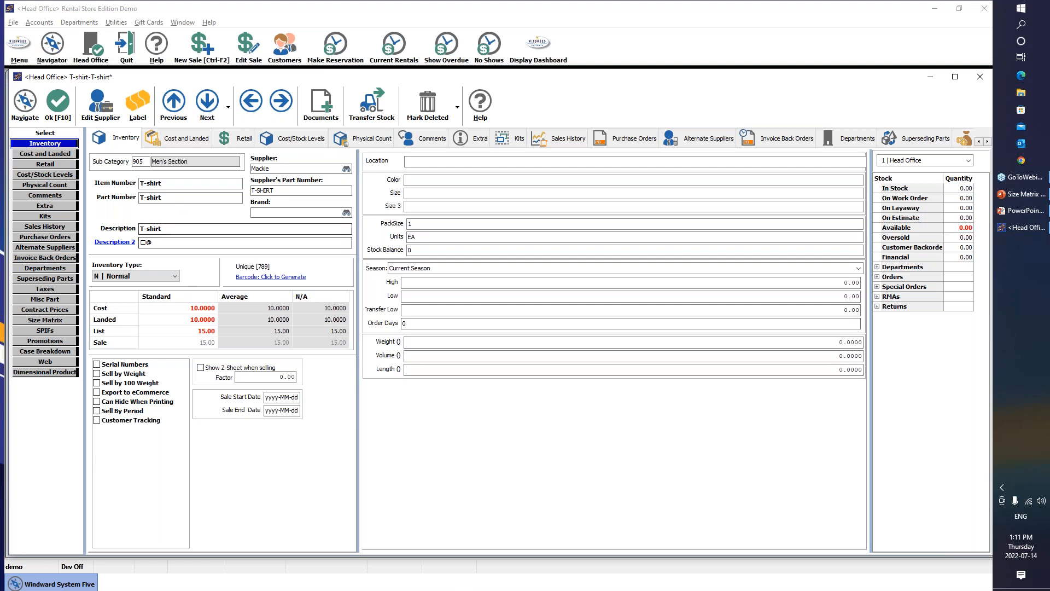
drag(173, 197, 122, 191)
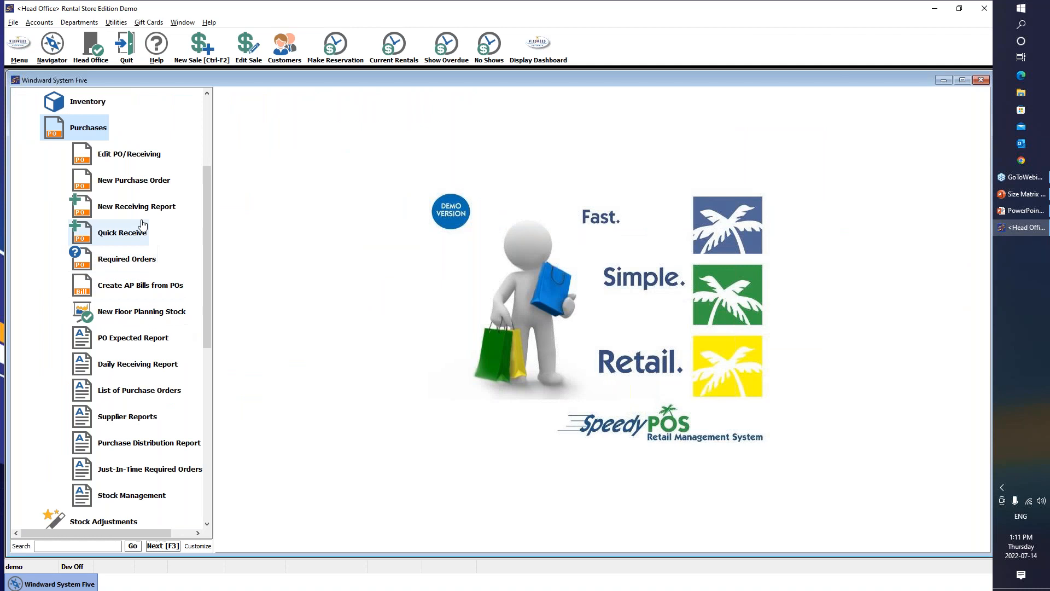
Create PO 29 for supplier Mackie and start entering the T-shirt on the first line
click(132, 180)
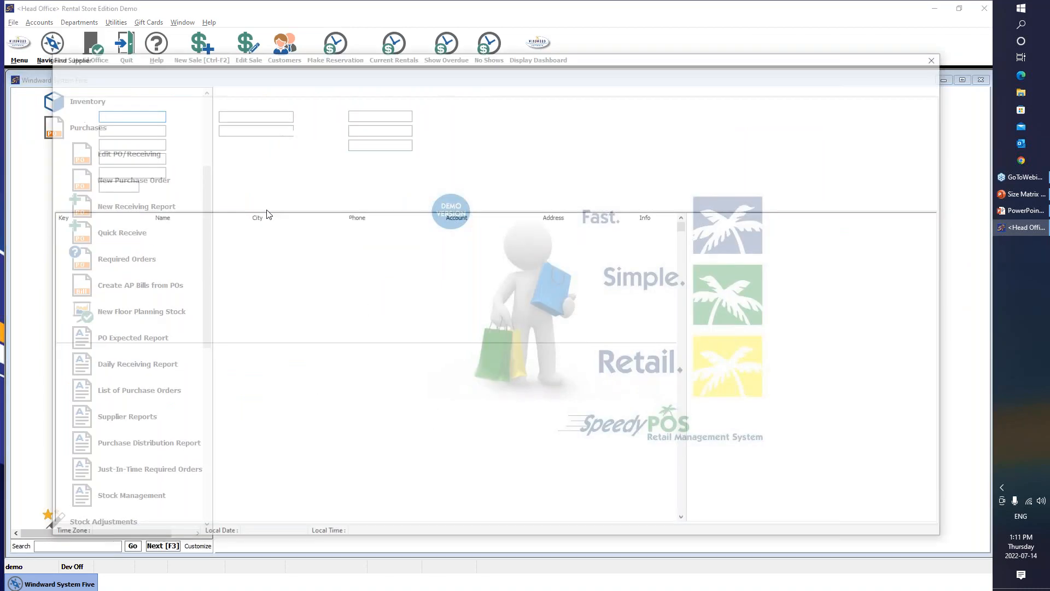
text(mackie)
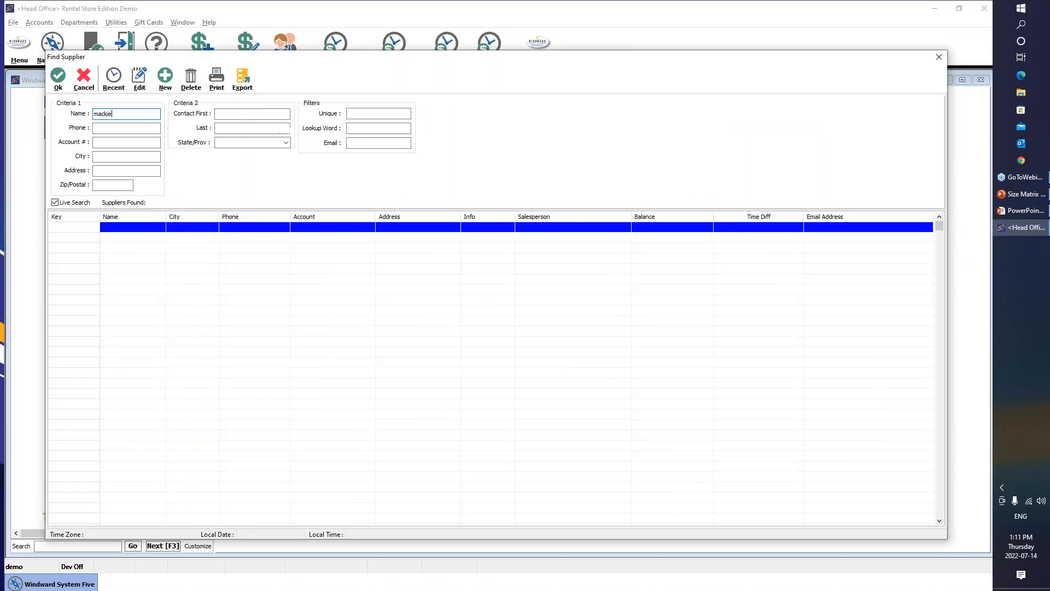
key(Return)
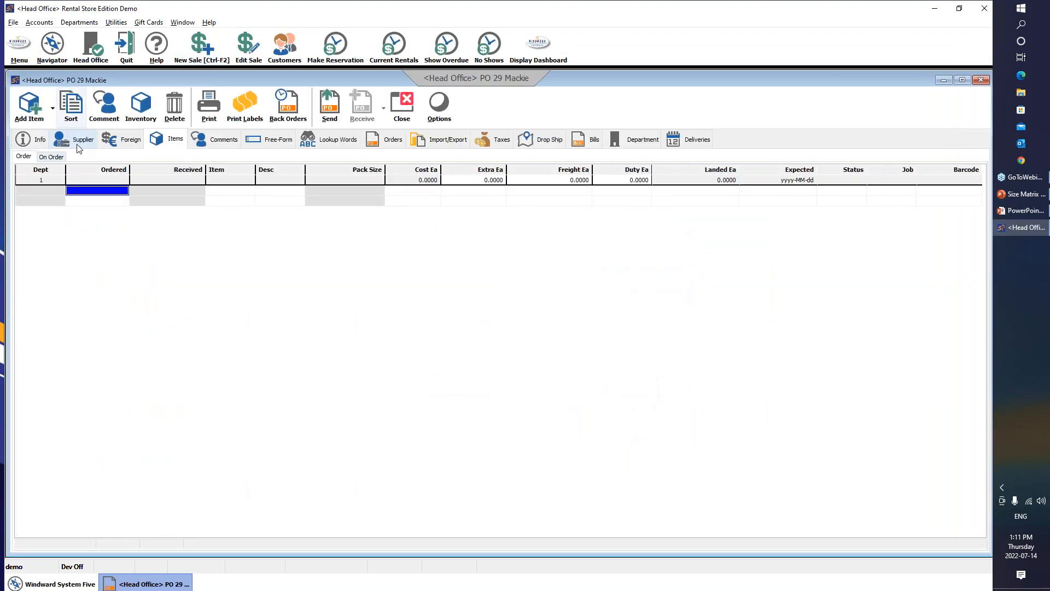
click(228, 193)
click(228, 194)
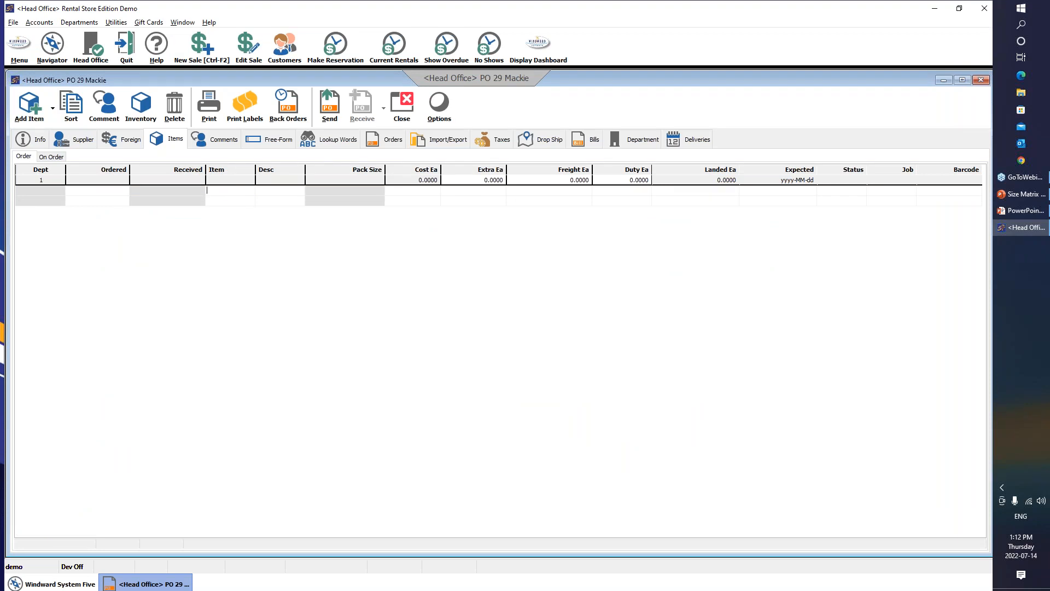
text(t-shit)
key(BackSpace)
key(BackSpace)
key(BackSpace)
key(BackSpace)
key(BackSpace)
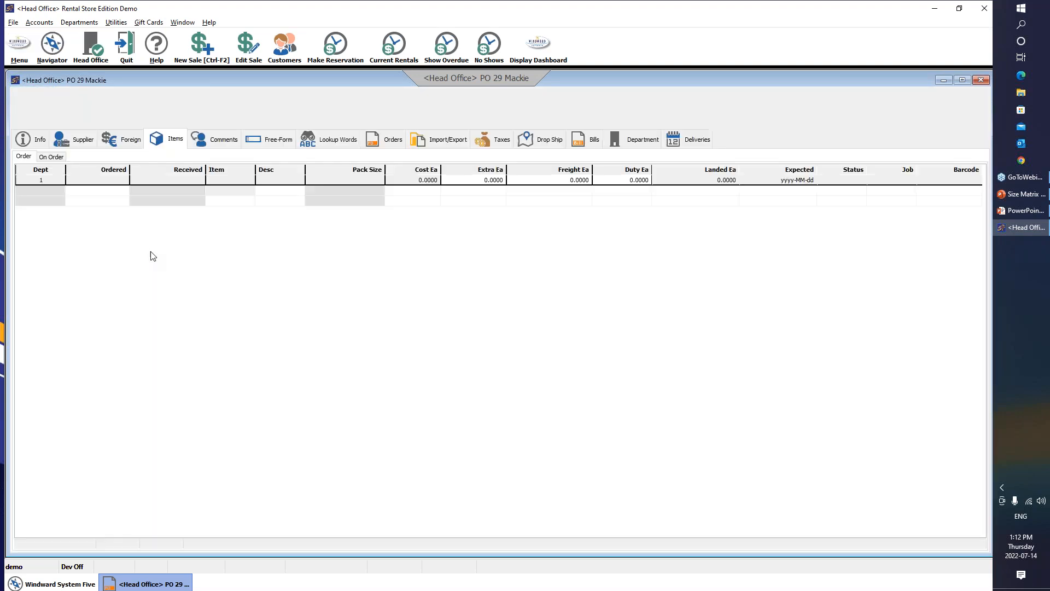
Filter Part Find to Apparel > Men's Section and put the T-shirt on a new PO 29 line
click(65, 160)
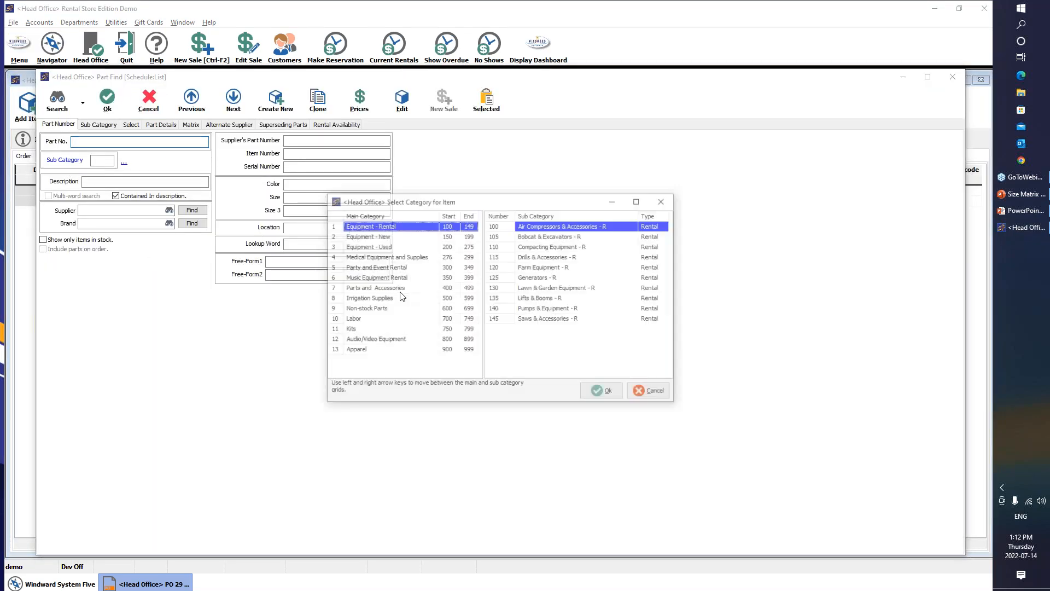
click(354, 350)
click(595, 236)
click(589, 386)
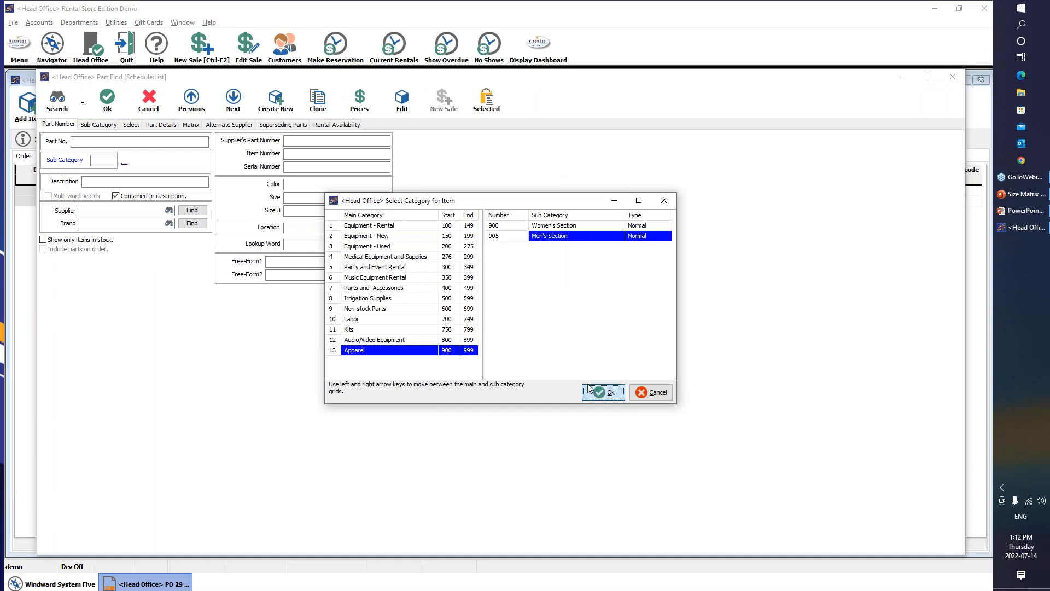
click(112, 108)
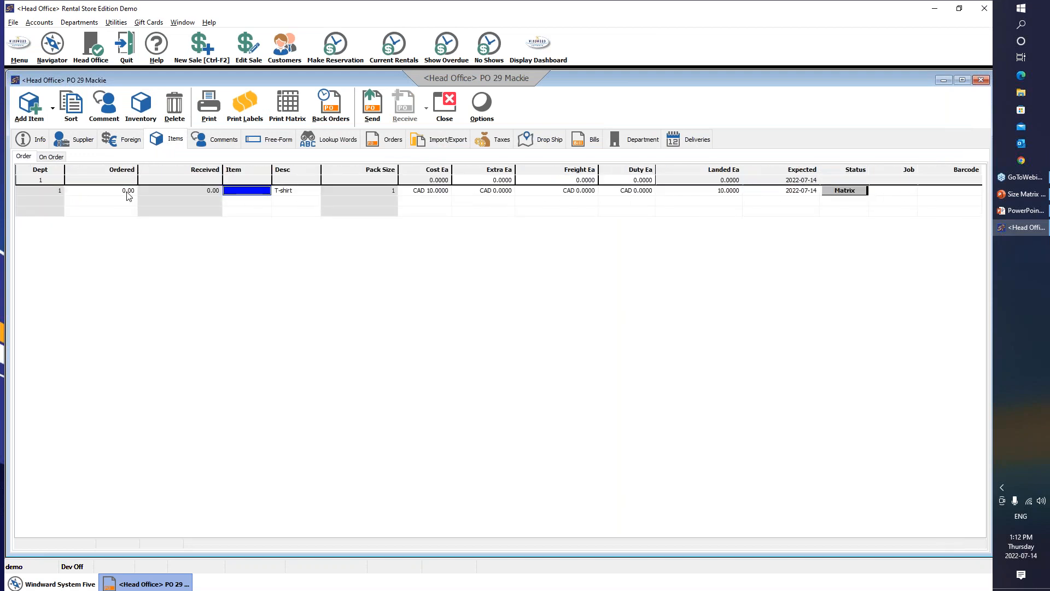
text(1)
key(Return)
Open the T-shirt's size-colour matrix and order Small: Black 5, Blue 10, Green 5, Red 5, White 5
click(259, 192)
click(845, 191)
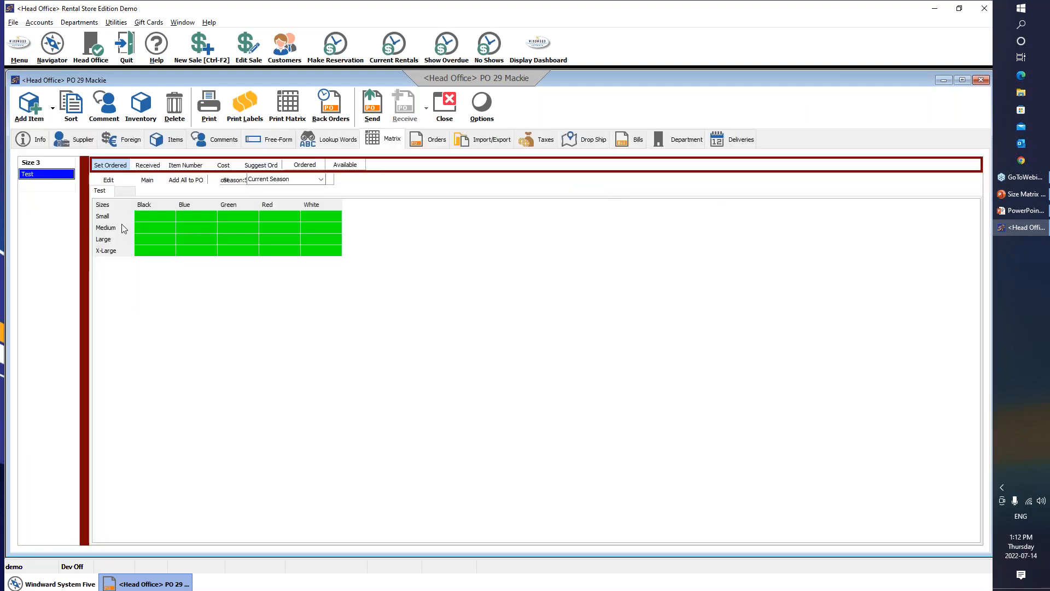
click(156, 217)
click(193, 219)
click(162, 219)
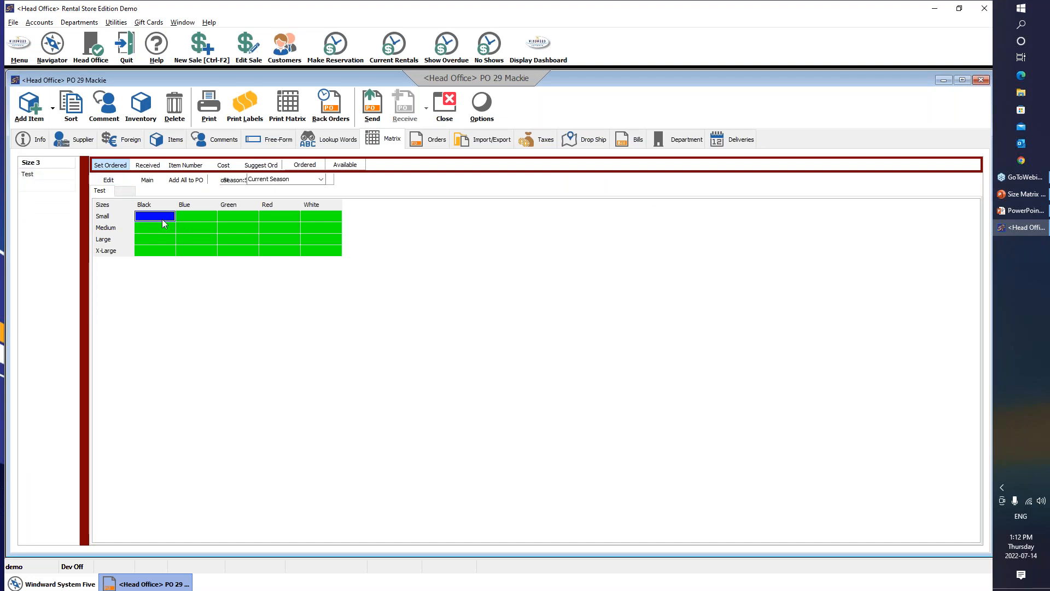
text(5)
click(184, 217)
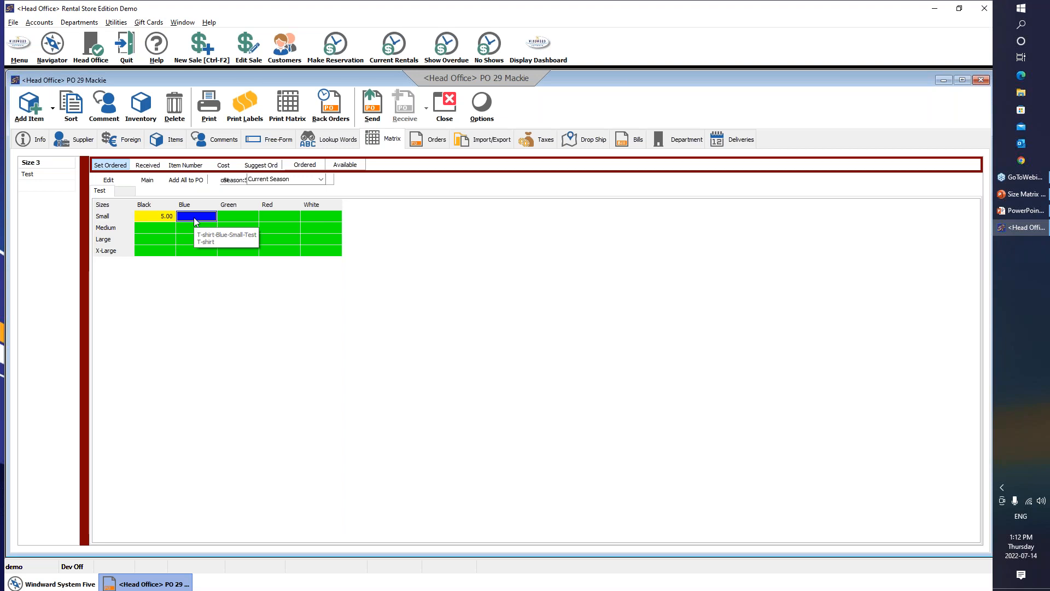
text(10)
click(229, 217)
text(5)
click(267, 218)
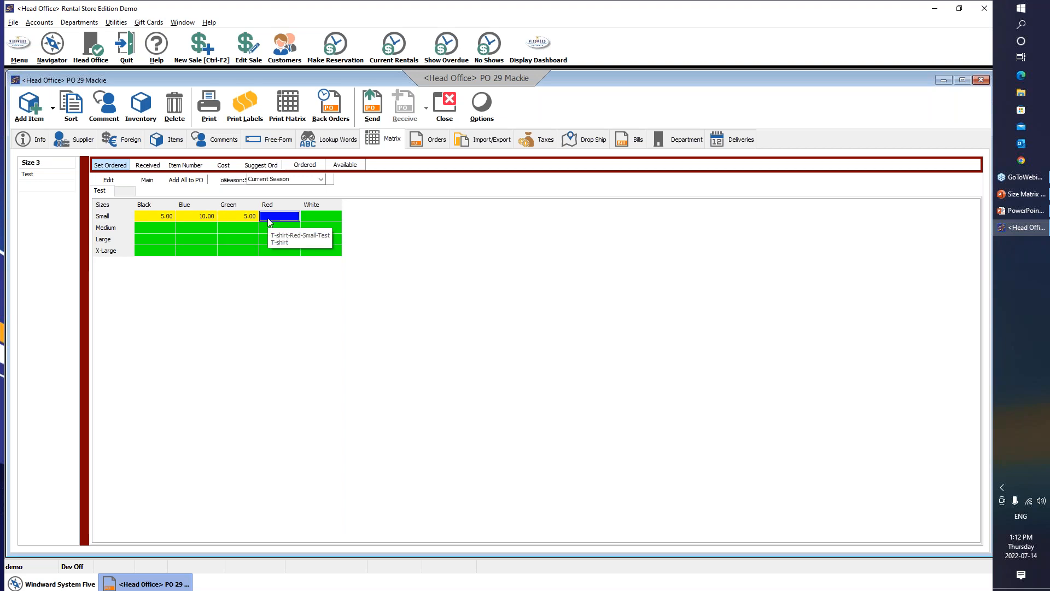
text(5)
click(306, 220)
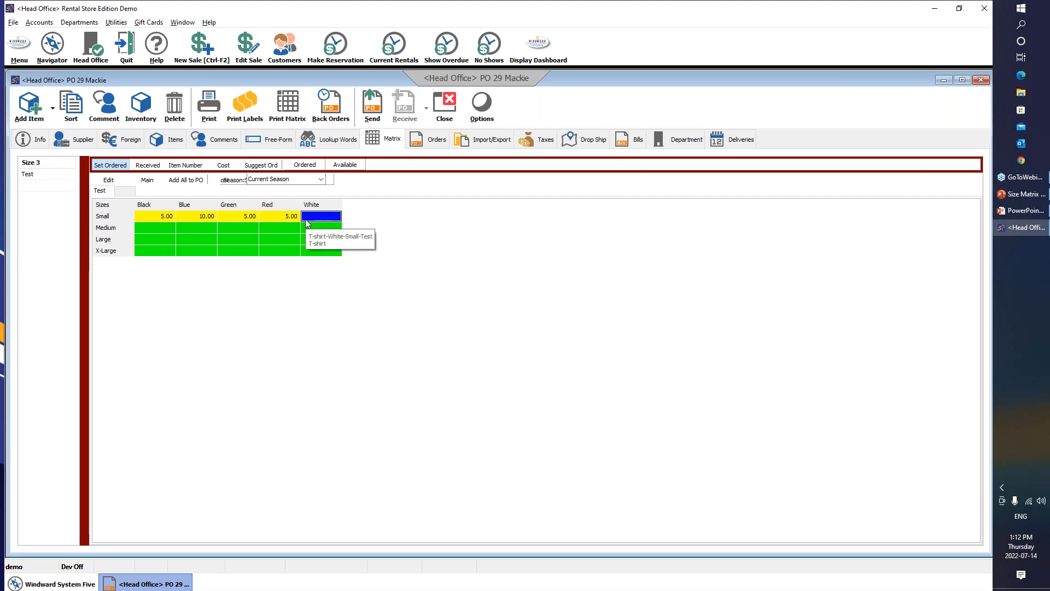
text(5)
Order Black Medium 10, Green Medium 5, Black Large 5 and Blue Large 5, then view variant costs
click(163, 229)
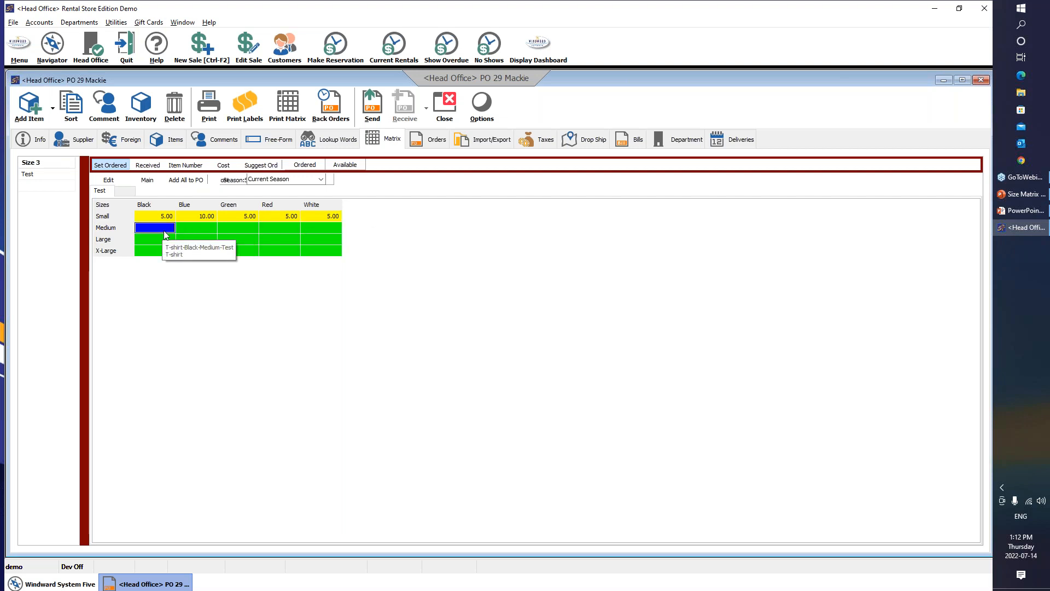
text(10)
click(205, 228)
text(1)
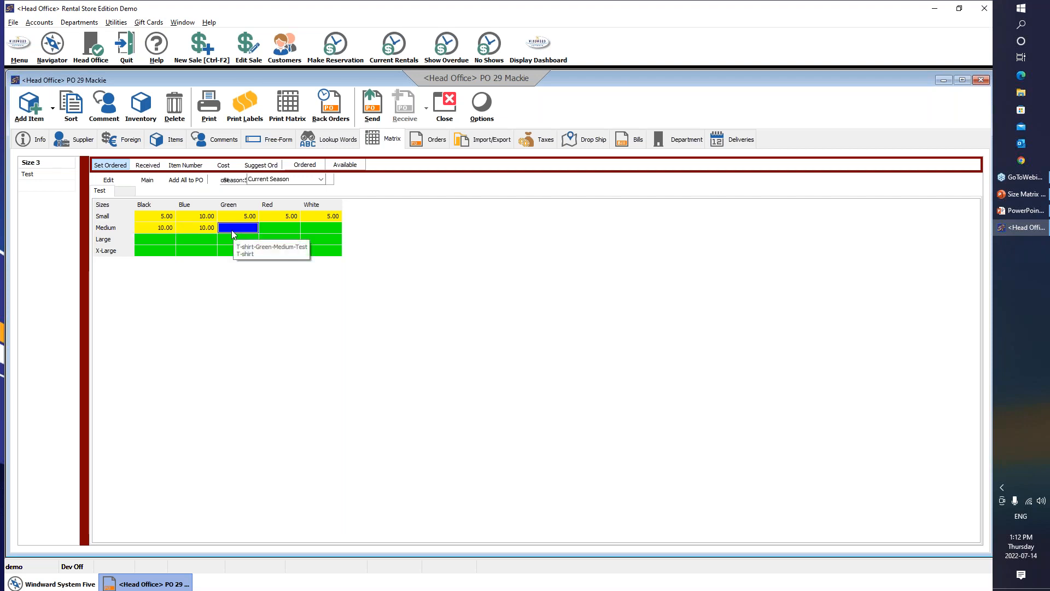
text(5)
key(Return)
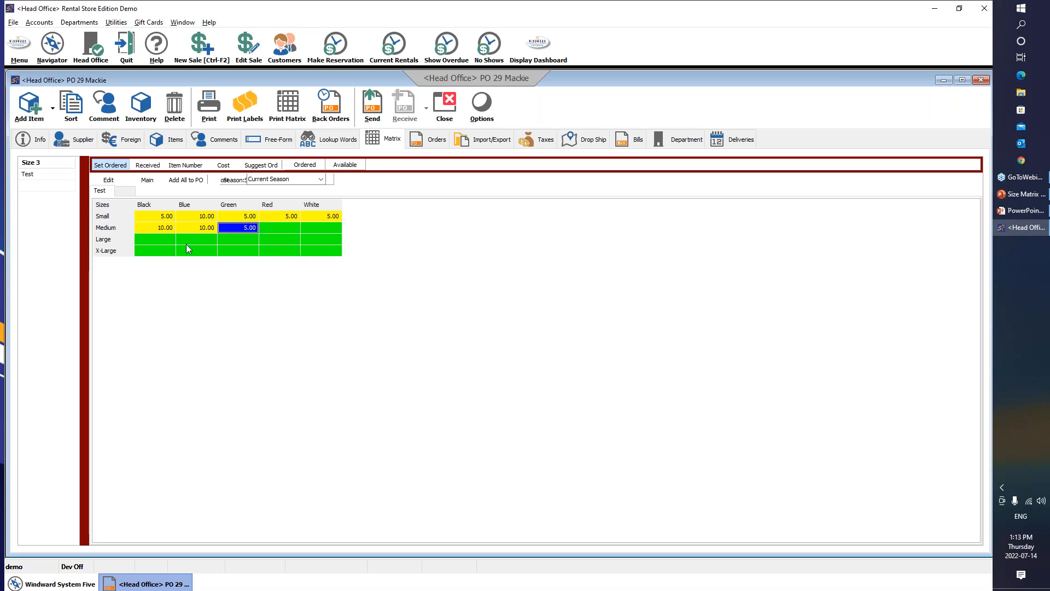
click(162, 239)
text(5)
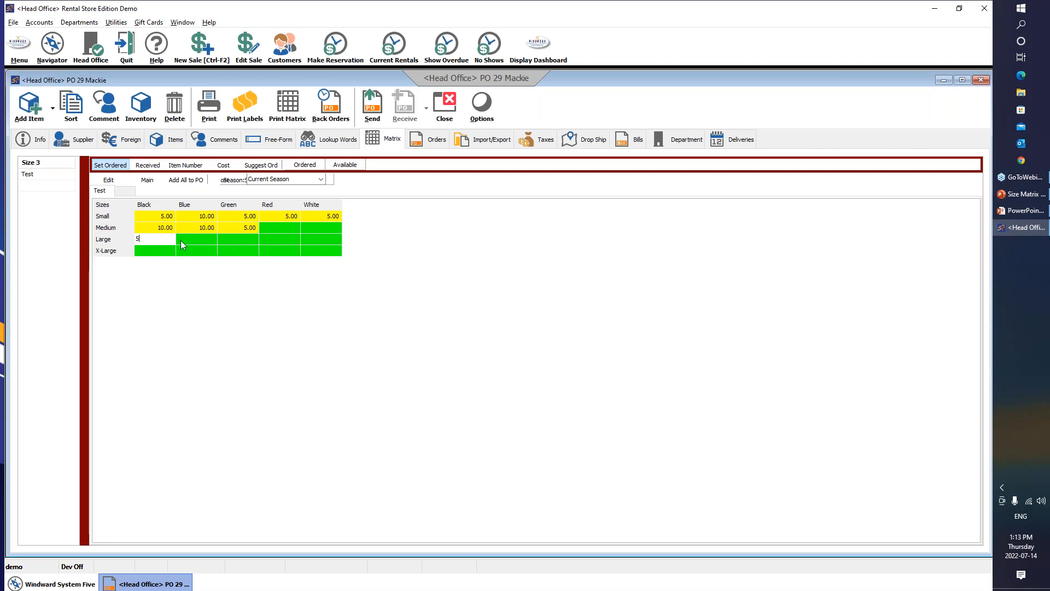
key(Return)
click(196, 240)
text(5)
key(Return)
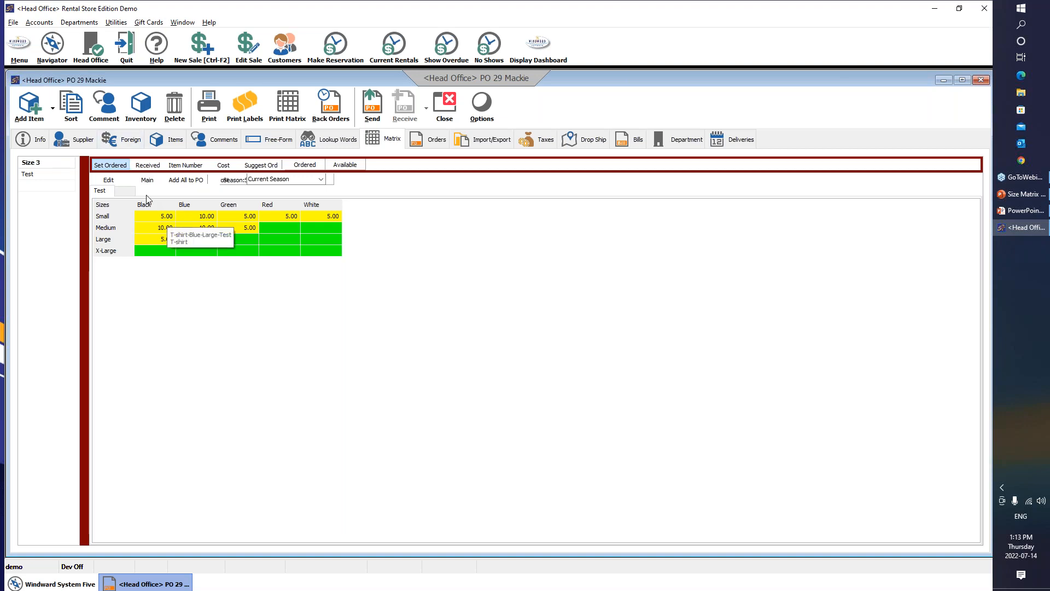
click(224, 165)
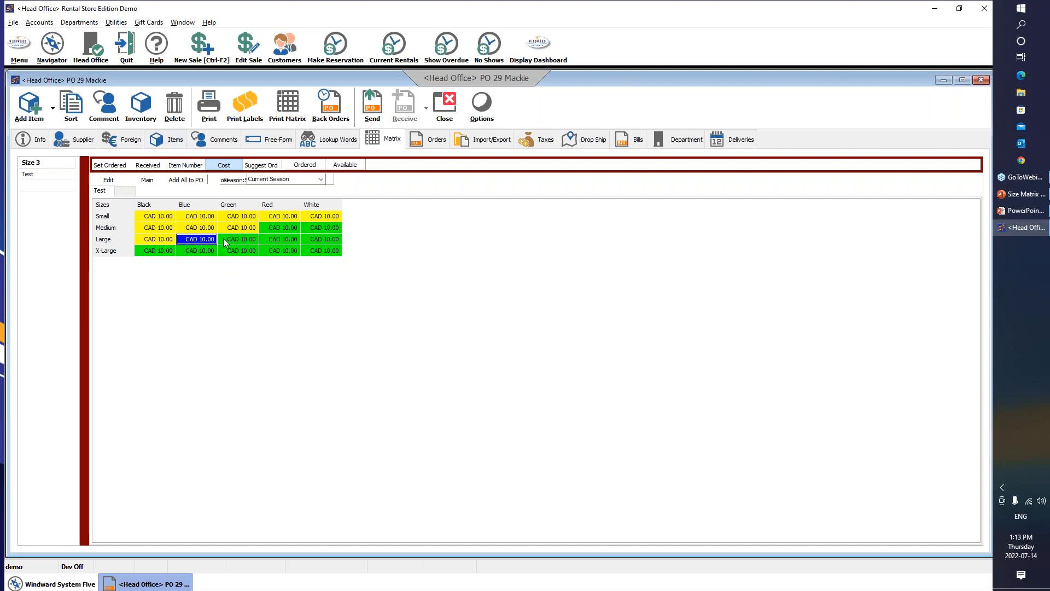
Send PO 29 without printing it and bring up the Edit PO/Receiving list
click(173, 139)
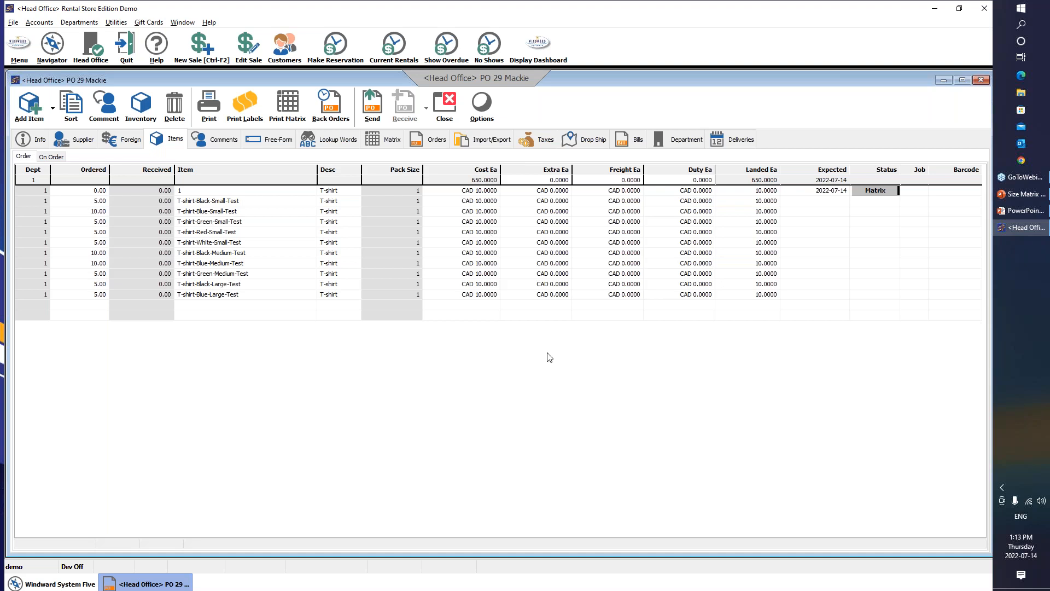
click(372, 108)
key(Tab)
click(543, 352)
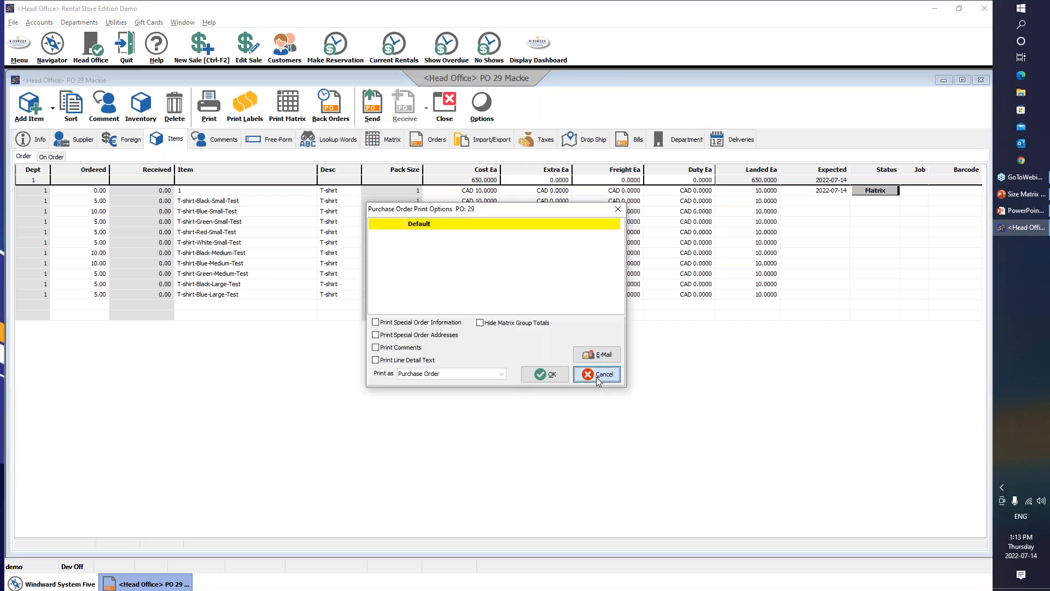
click(599, 376)
click(131, 160)
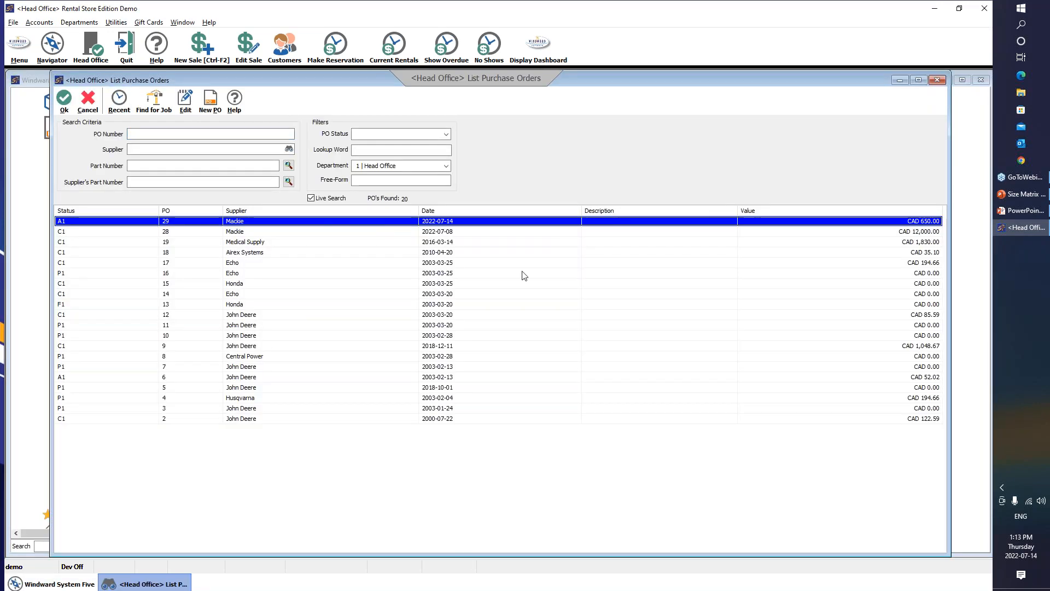
Receive all ordered T-shirt variants on PO 29 and return to the list
double_click(410, 221)
click(405, 104)
click(545, 352)
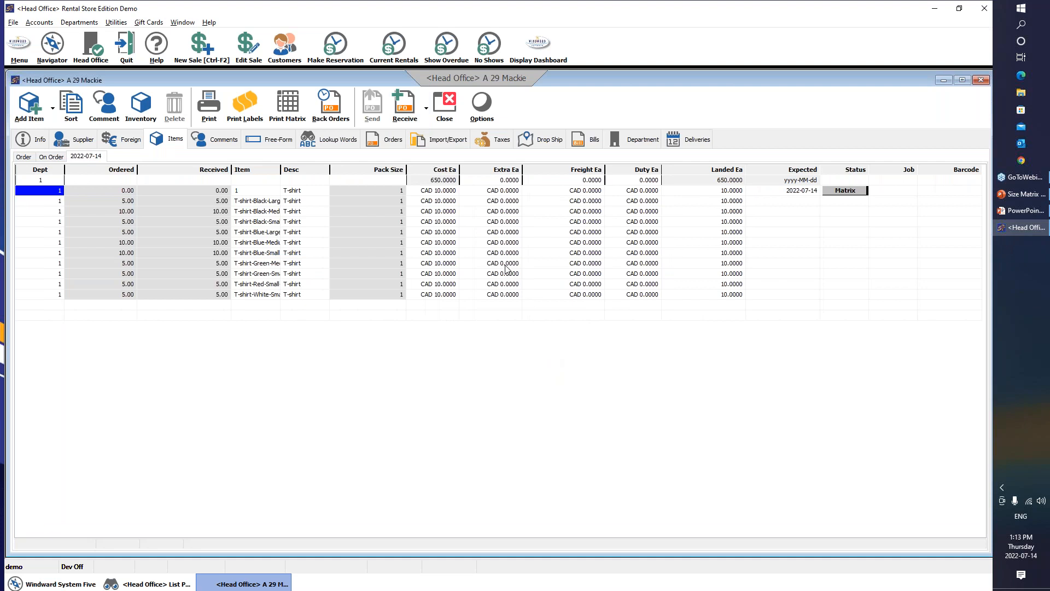
click(600, 375)
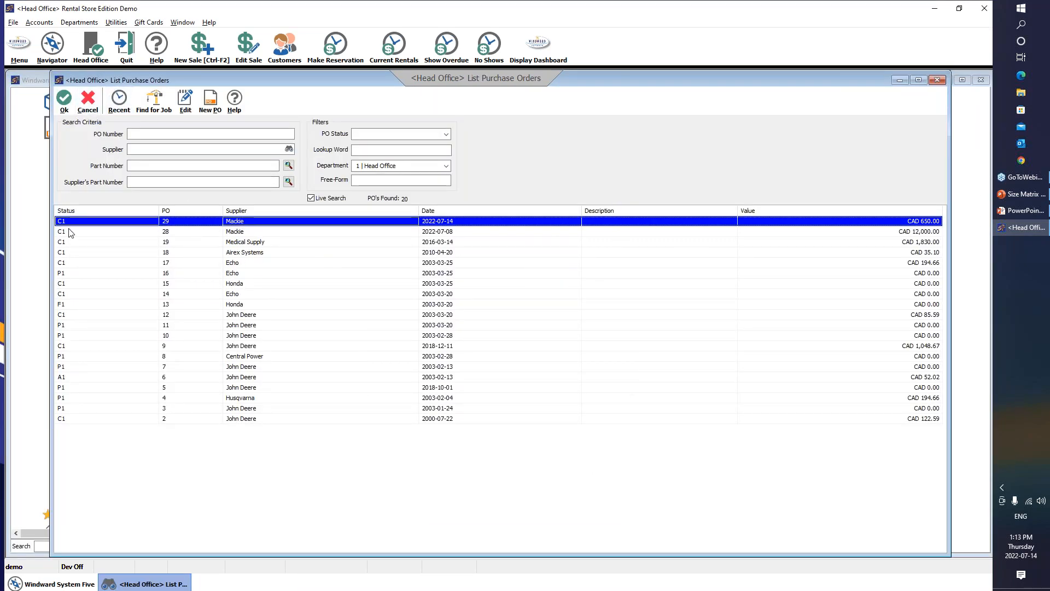
Reopen completed PO 29 and view the T-shirt's inventory record
key(Return)
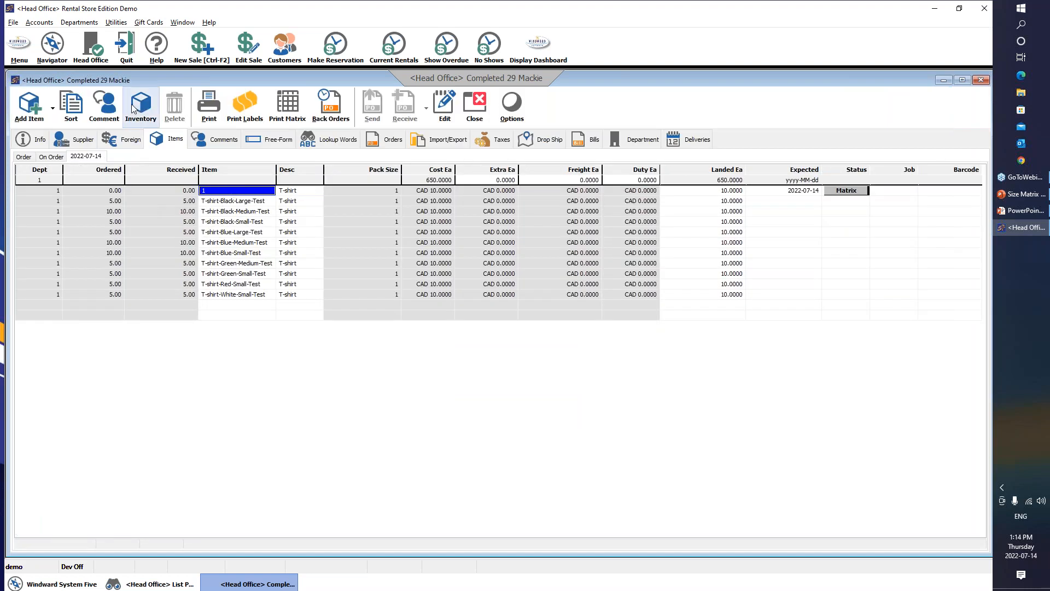
click(148, 140)
click(147, 140)
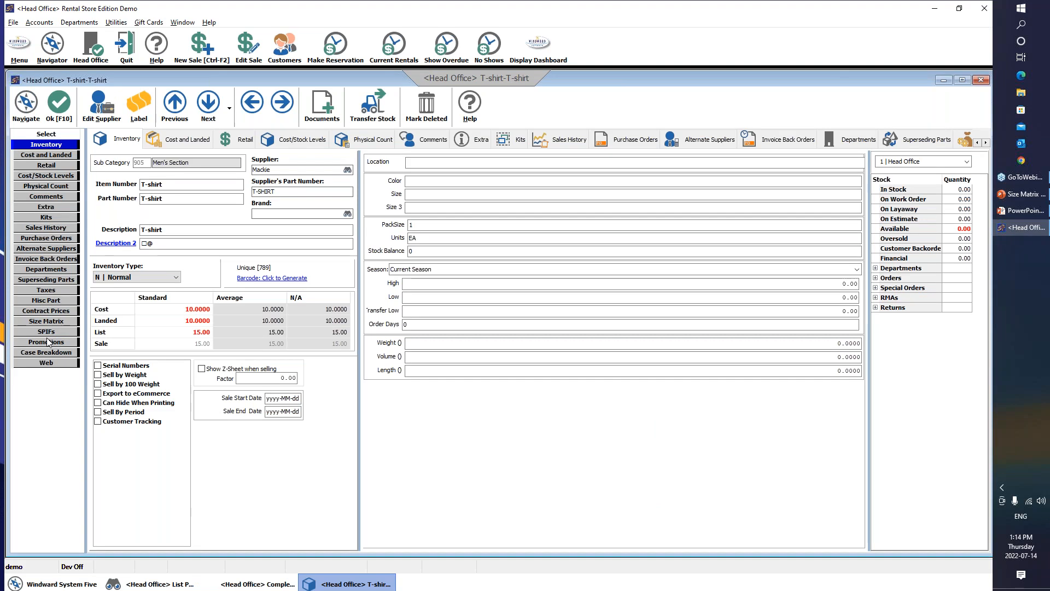
Review the received quantities in the T-shirt's Test size matrix
click(47, 321)
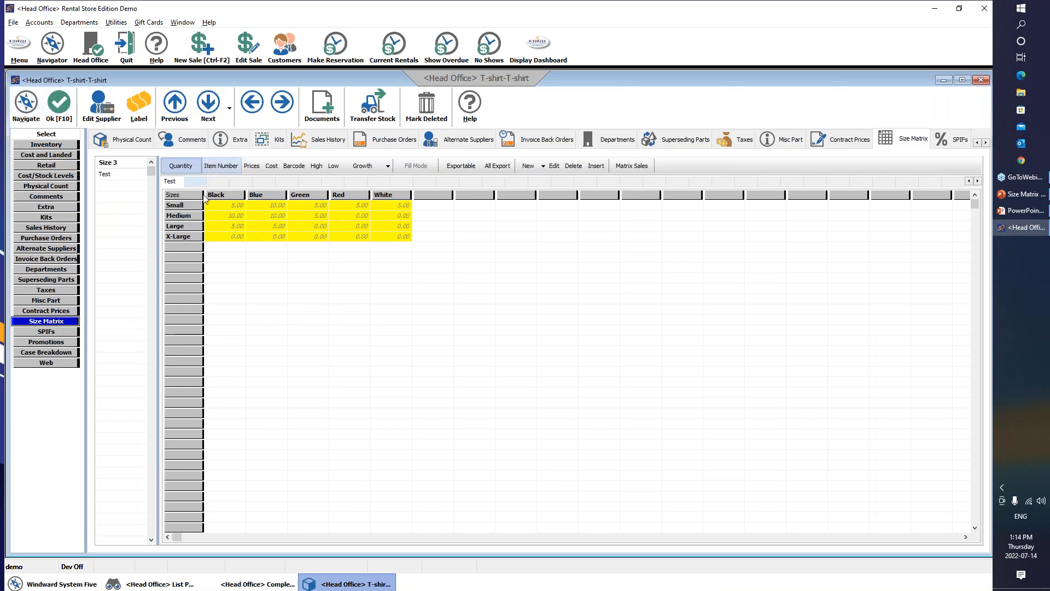
click(53, 144)
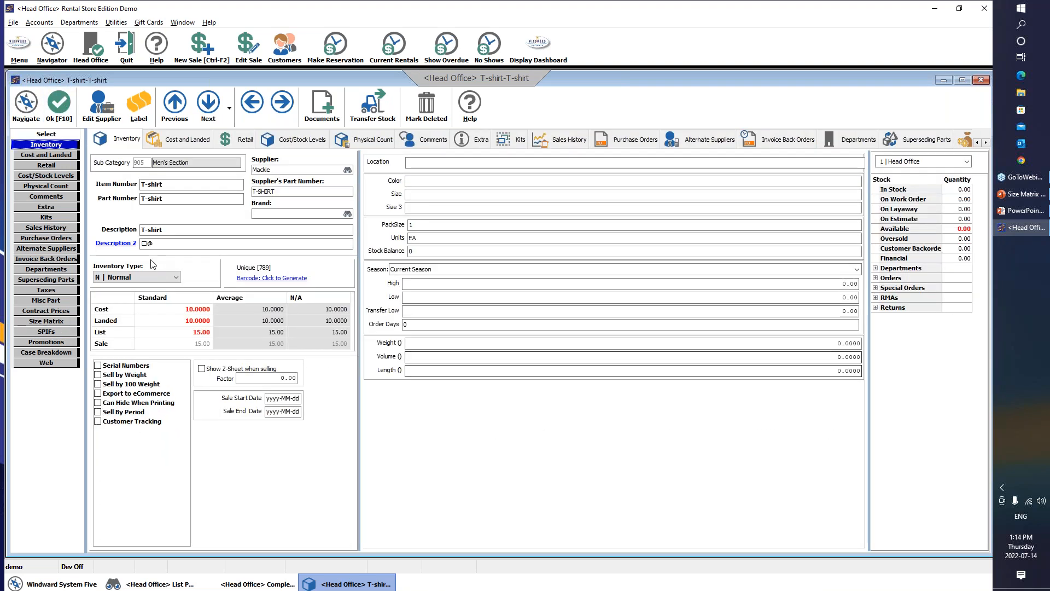
click(54, 322)
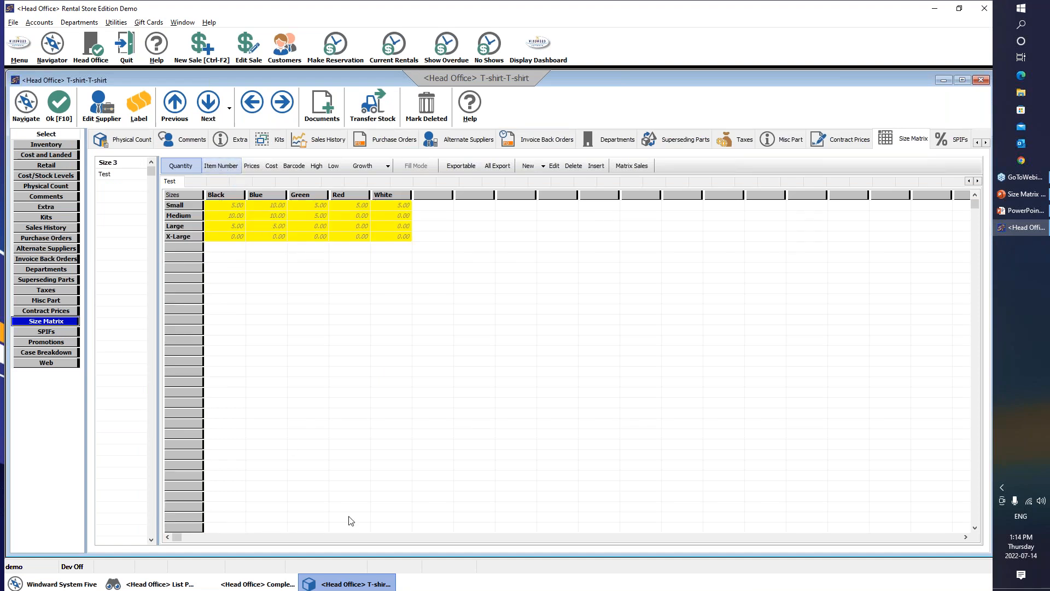
Close the T-shirt record, completed PO 29 and the purchase order list
click(59, 125)
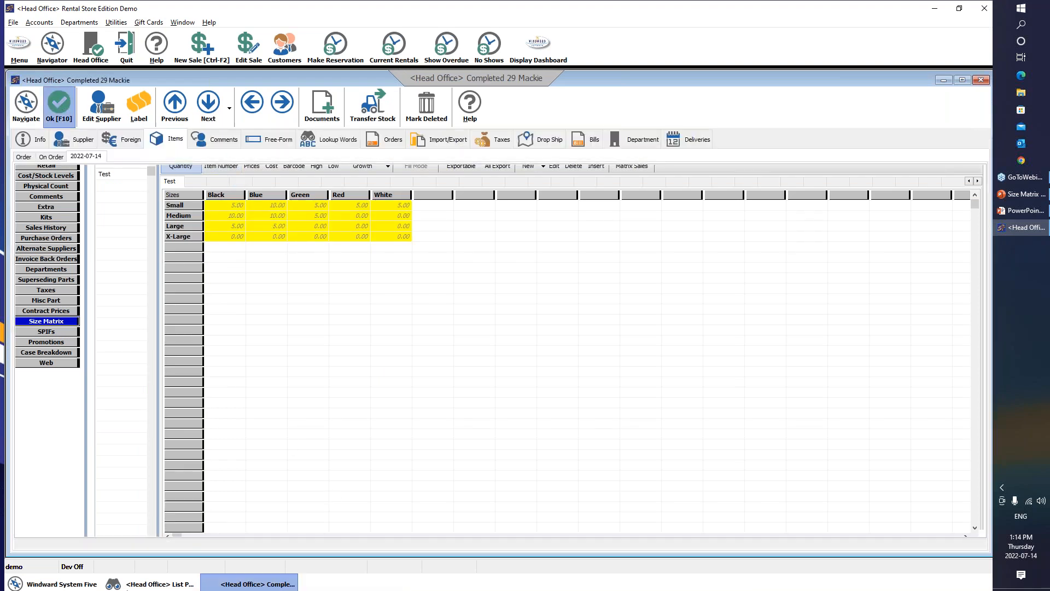
click(474, 107)
click(91, 114)
scroll(196, 206, up, 2)
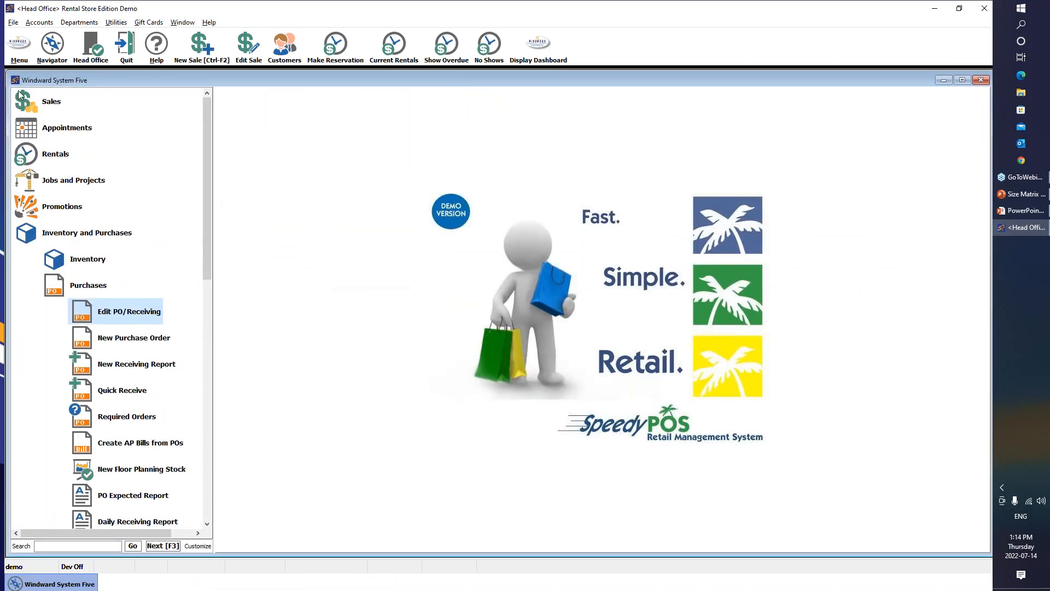
Create a new sale invoice with Cash Sales as the invoice type
click(49, 101)
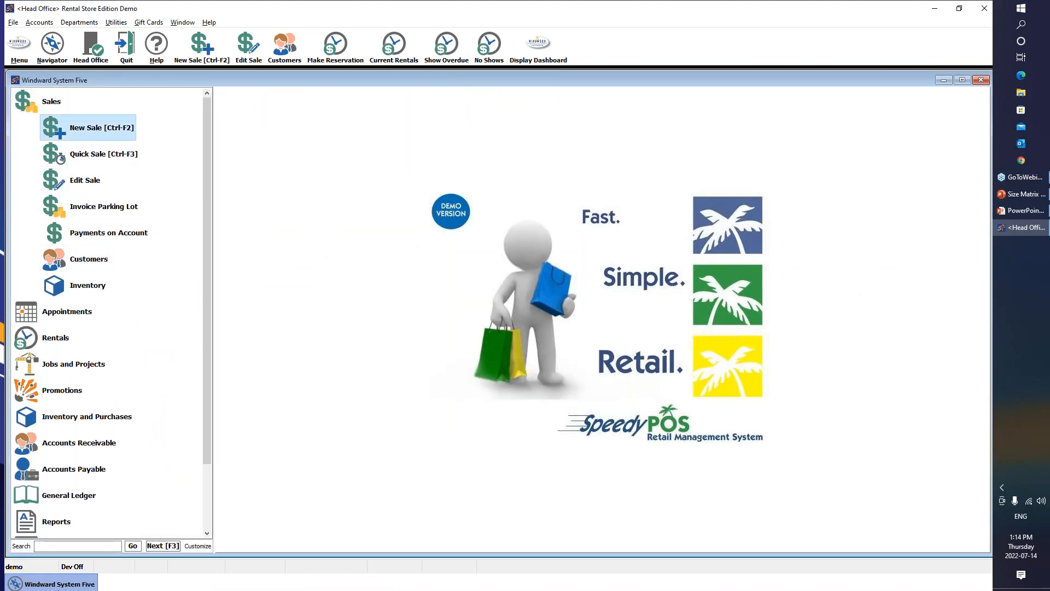
click(88, 127)
click(473, 218)
click(473, 235)
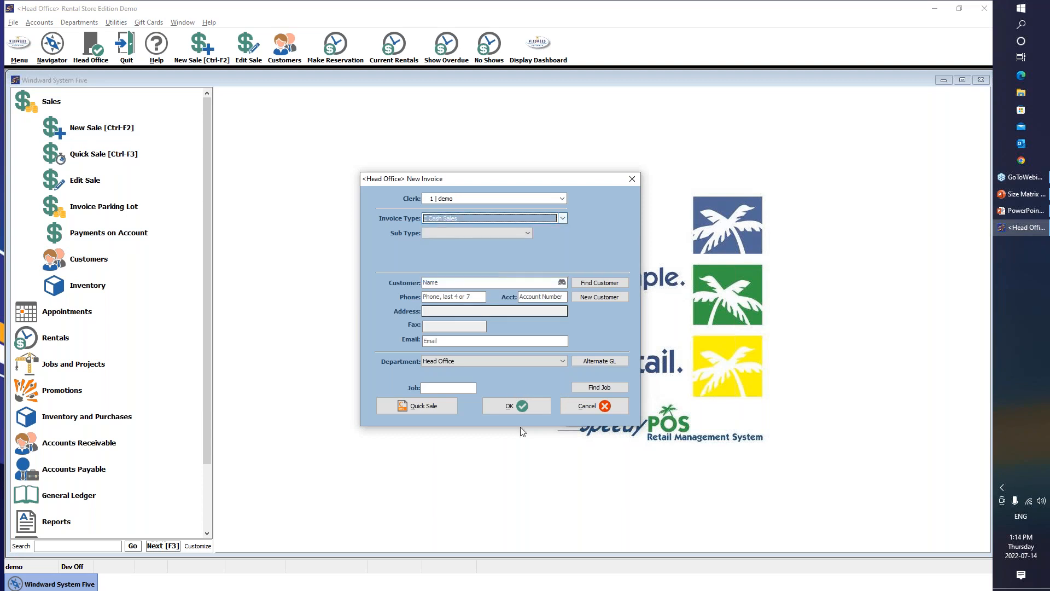
click(520, 407)
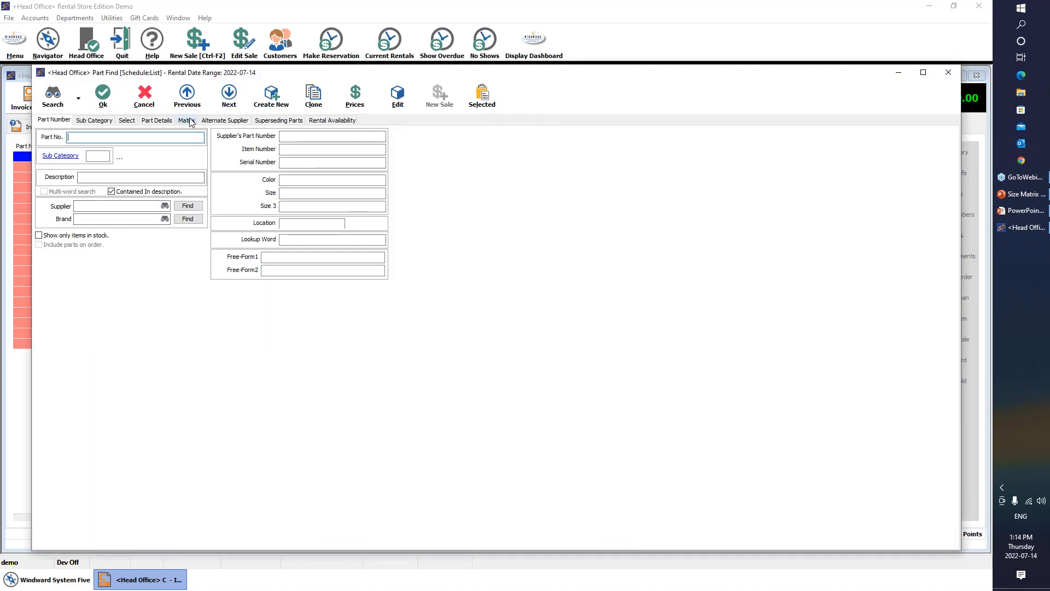
Add 5 of T-shirt-Black-Small-Test from the second T-shirt's Test matrix, dismissing the zero-stock notice
click(188, 121)
click(126, 149)
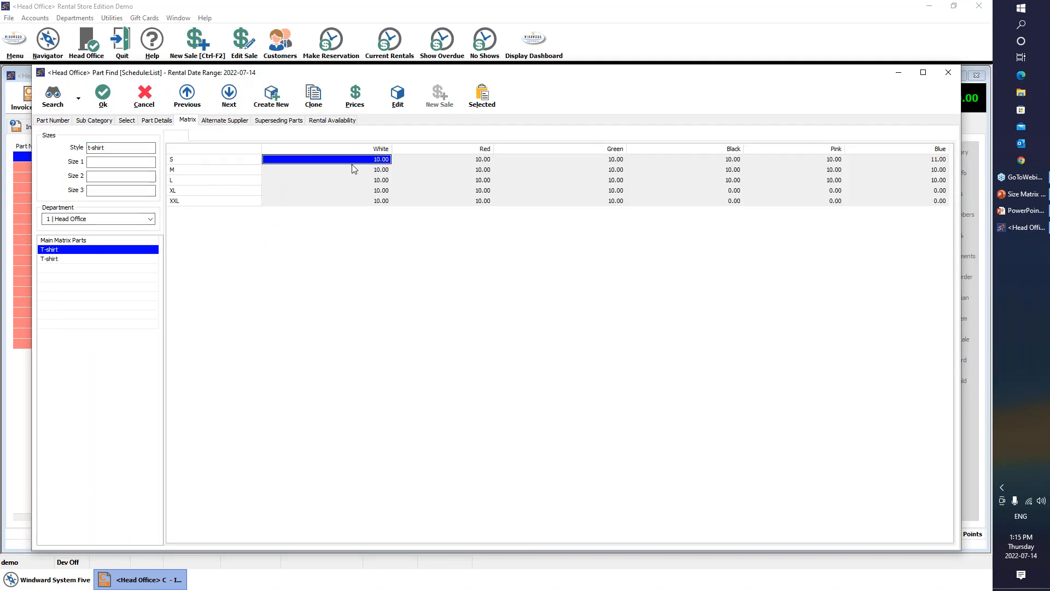
click(110, 260)
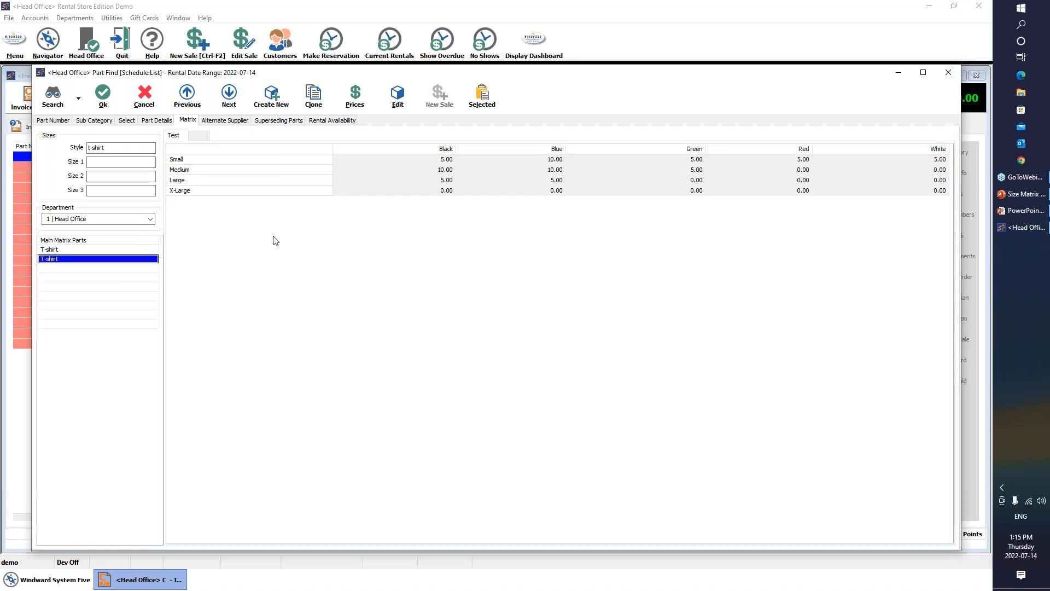
click(436, 163)
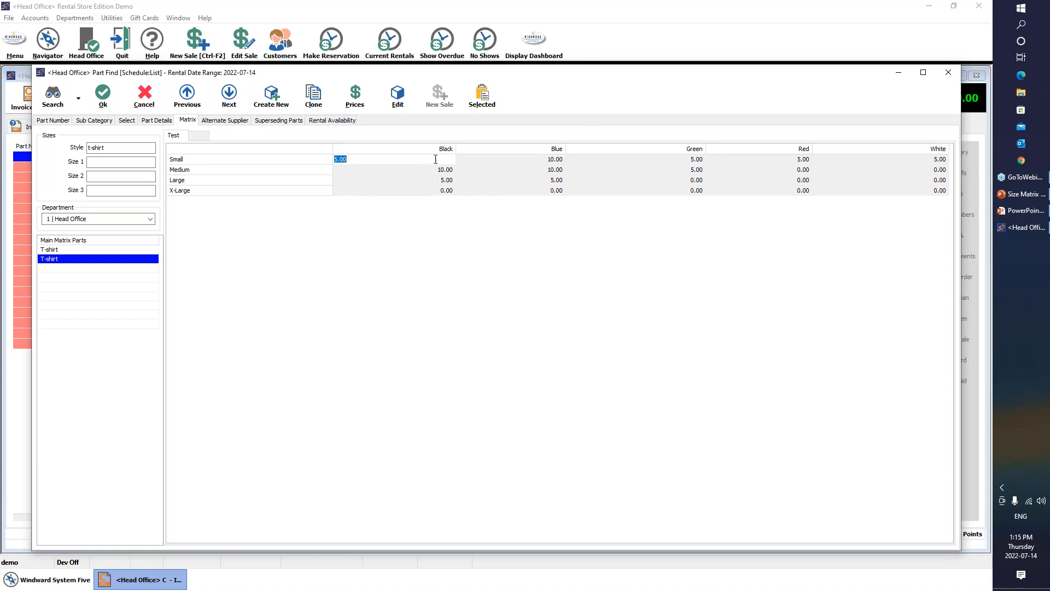
click(443, 174)
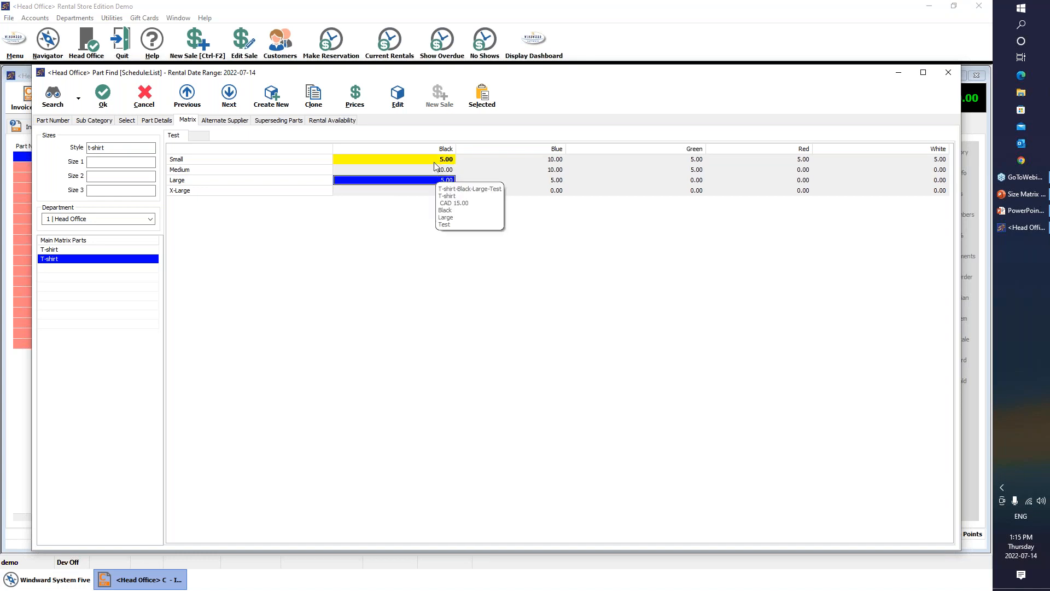
click(438, 160)
click(103, 93)
click(545, 339)
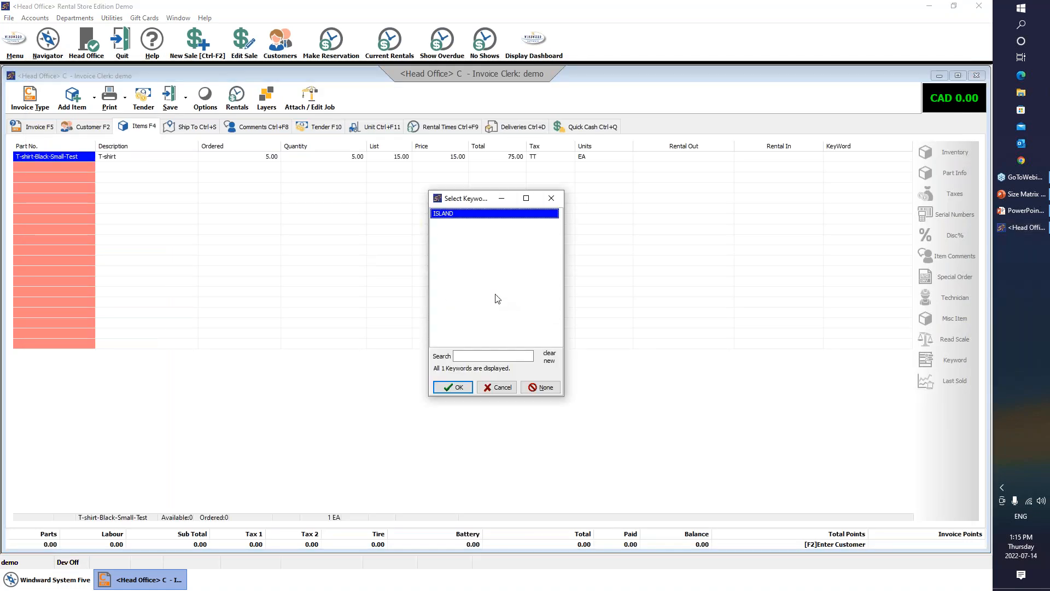
Tender the CAD 84.38 balance in cash and finish invoice 1018 without printing
click(532, 387)
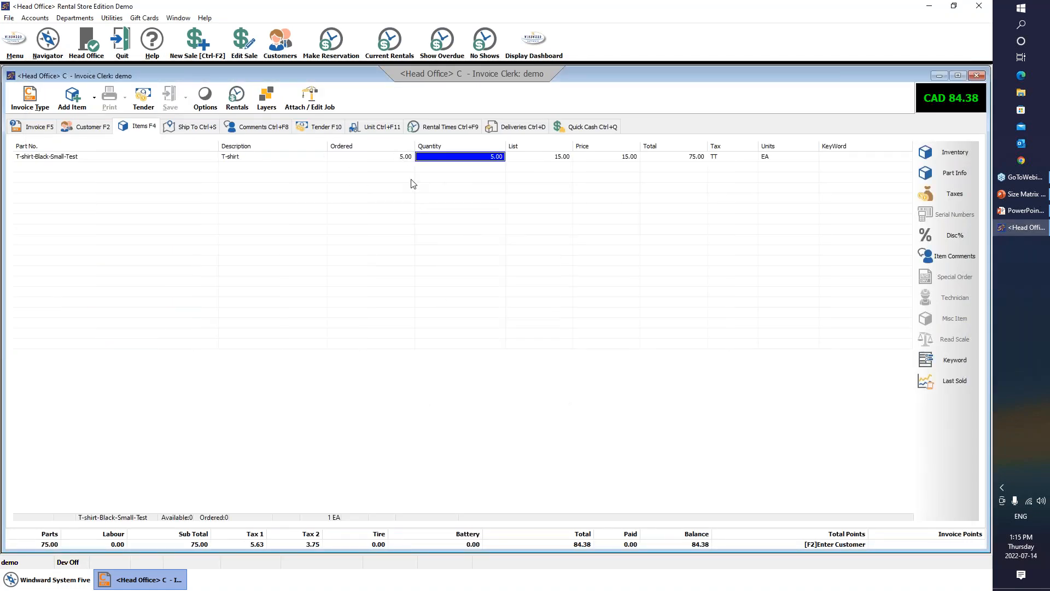
click(354, 200)
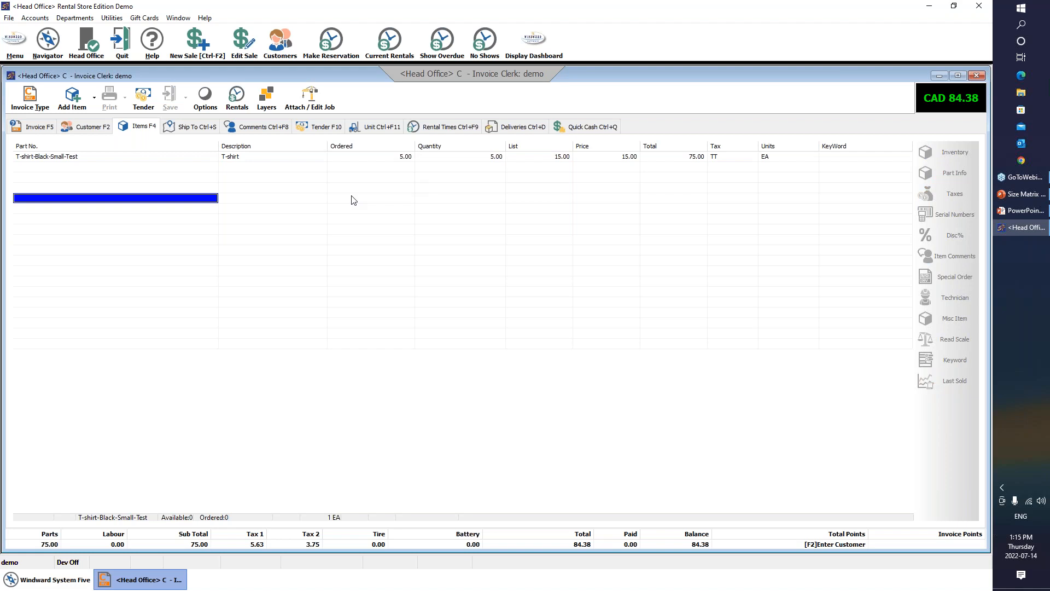
click(324, 126)
click(617, 400)
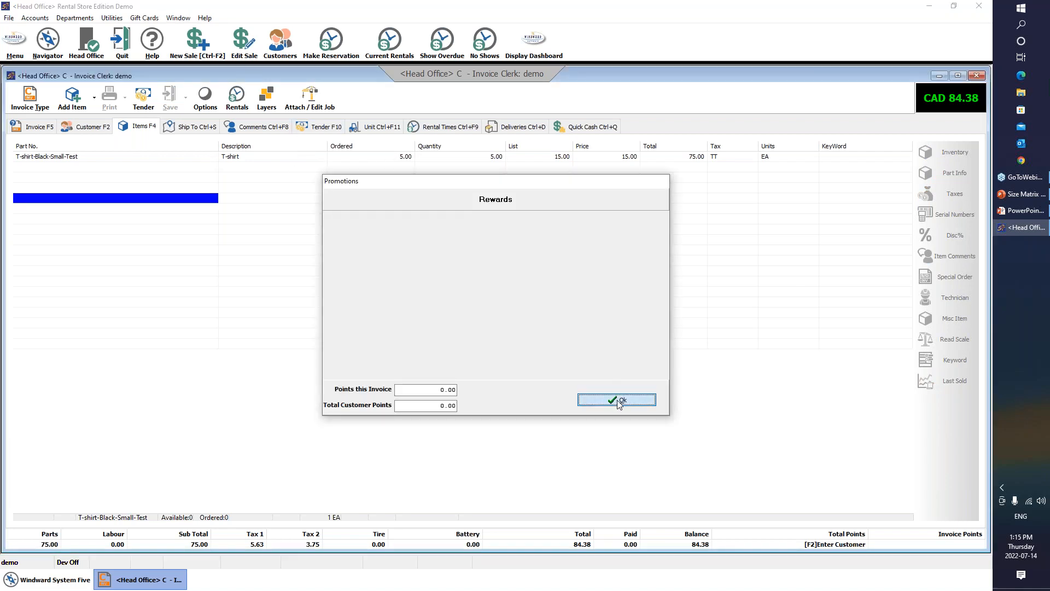
click(141, 189)
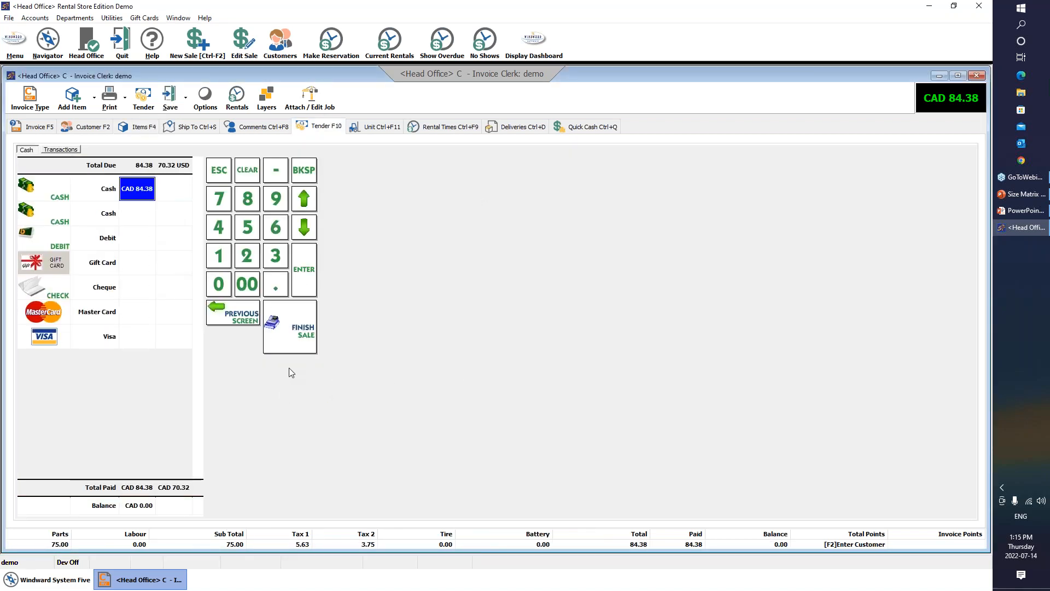
click(288, 331)
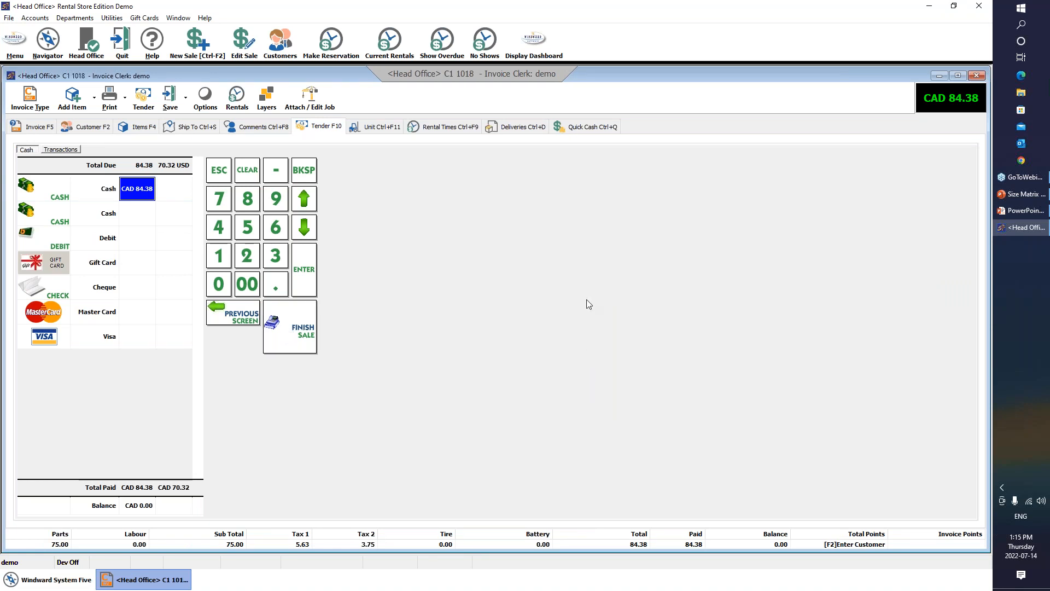
click(623, 370)
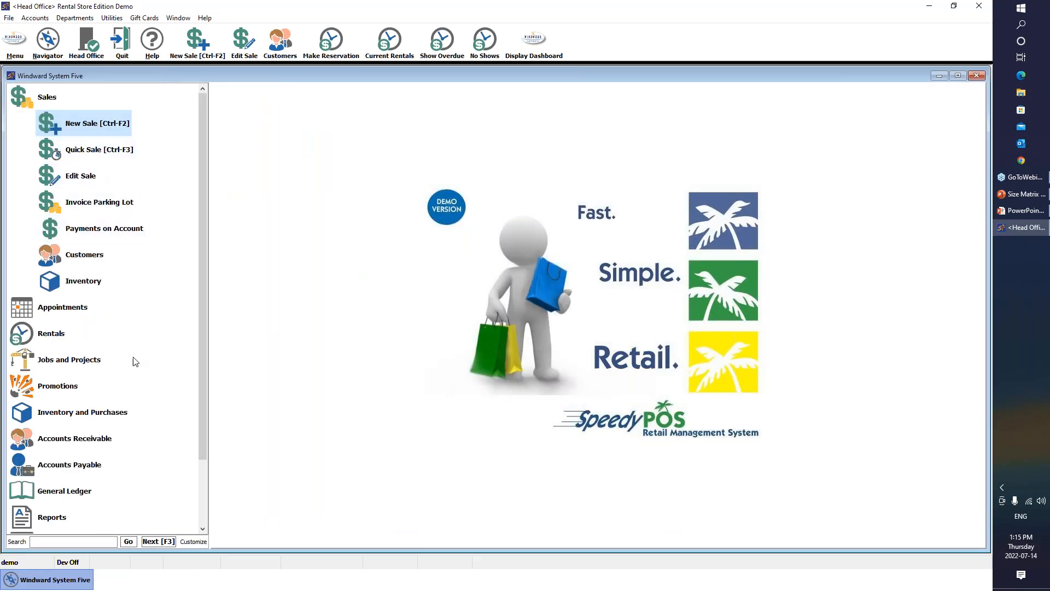
Reopen invoice 1018 via Edit Sale and look up parts matching 't-' on a new line
click(74, 175)
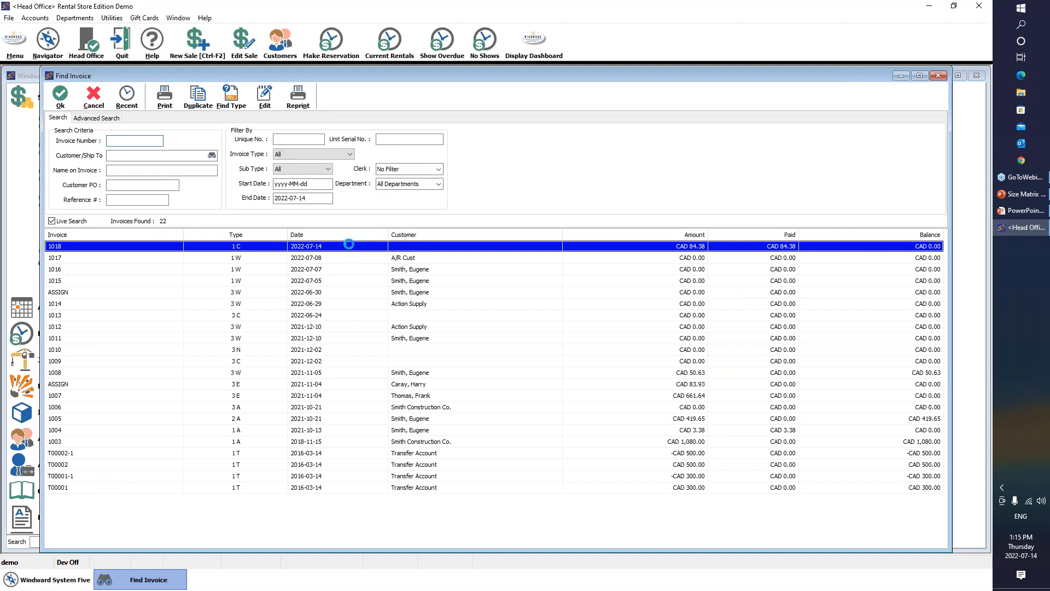
double_click(349, 244)
click(491, 291)
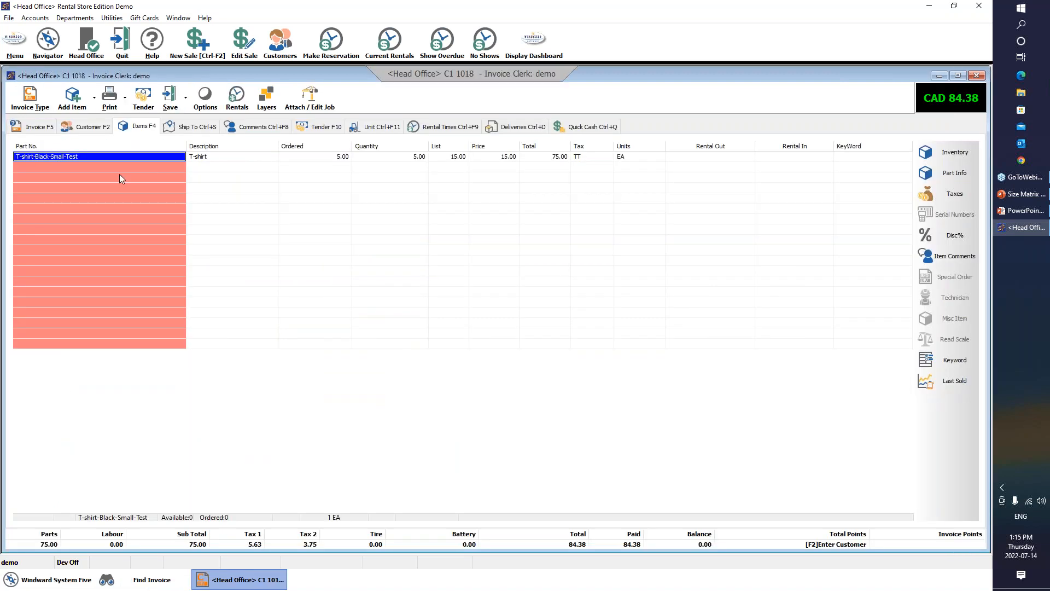
click(116, 167)
text(t-shirt)
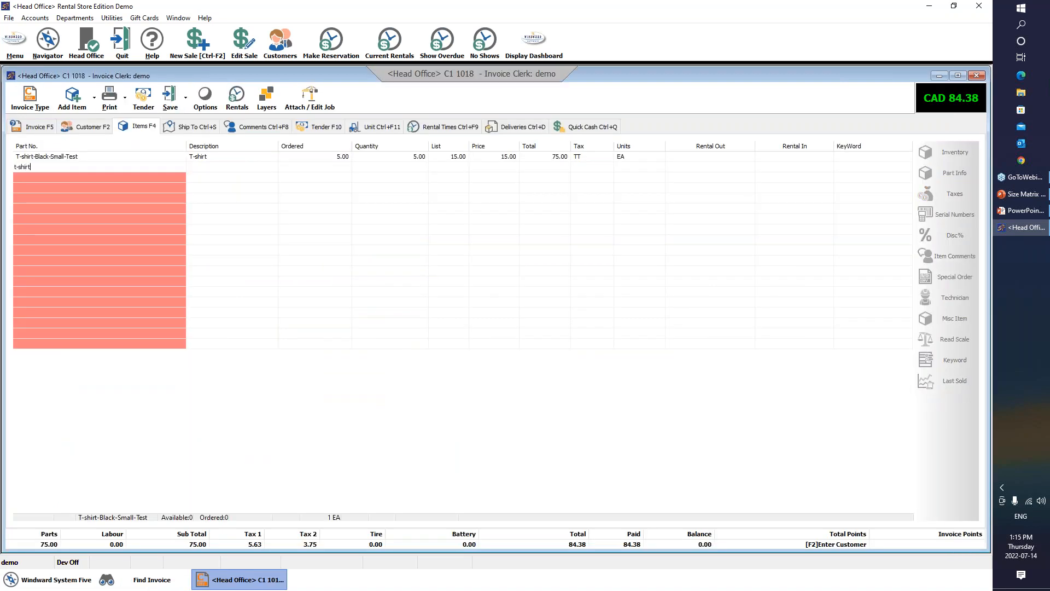
key(Return)
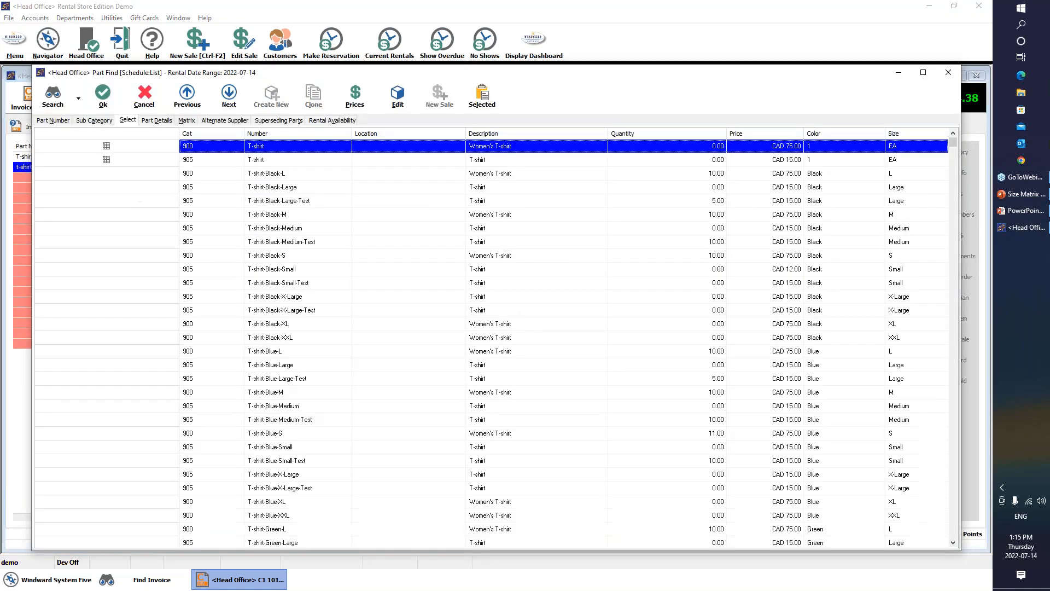
Browse the T-shirt parts, including Black Large/X-Large Test variants, then open the grid's Customize options
click(295, 215)
click(319, 317)
click(323, 363)
click(327, 397)
click(642, 284)
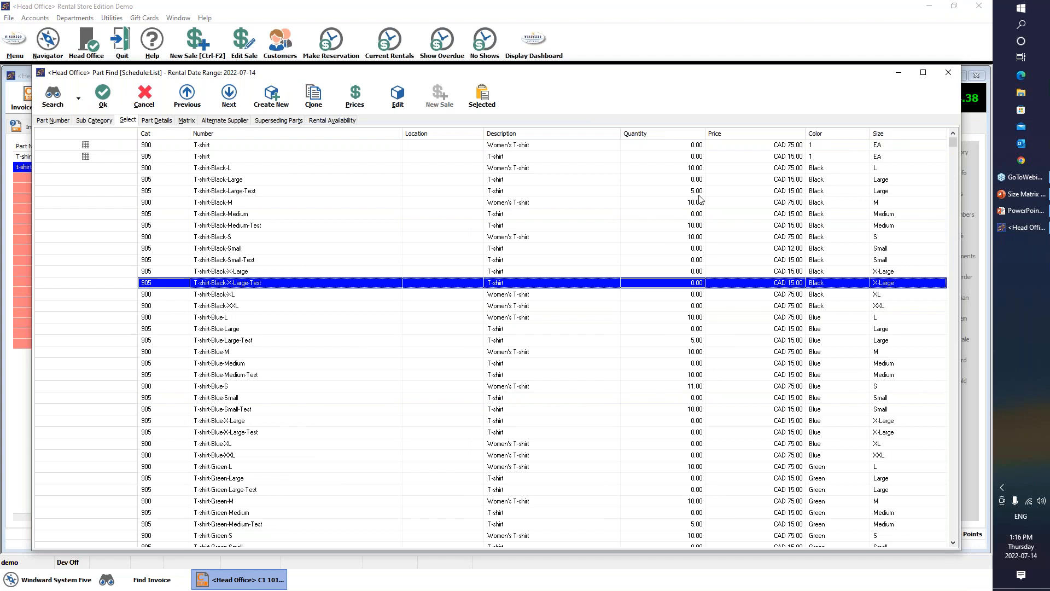
click(821, 192)
click(825, 278)
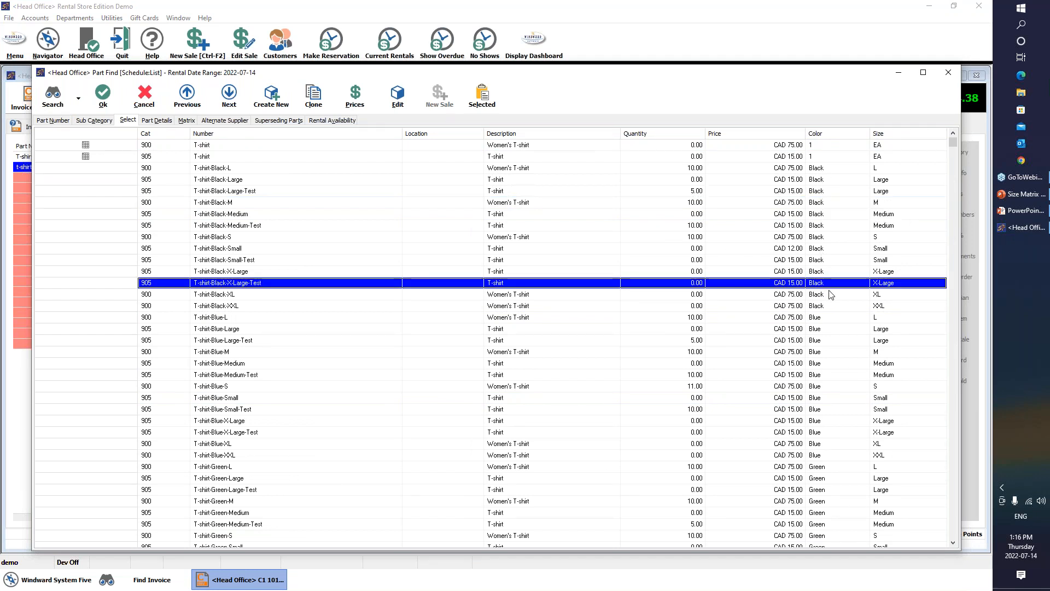
click(891, 272)
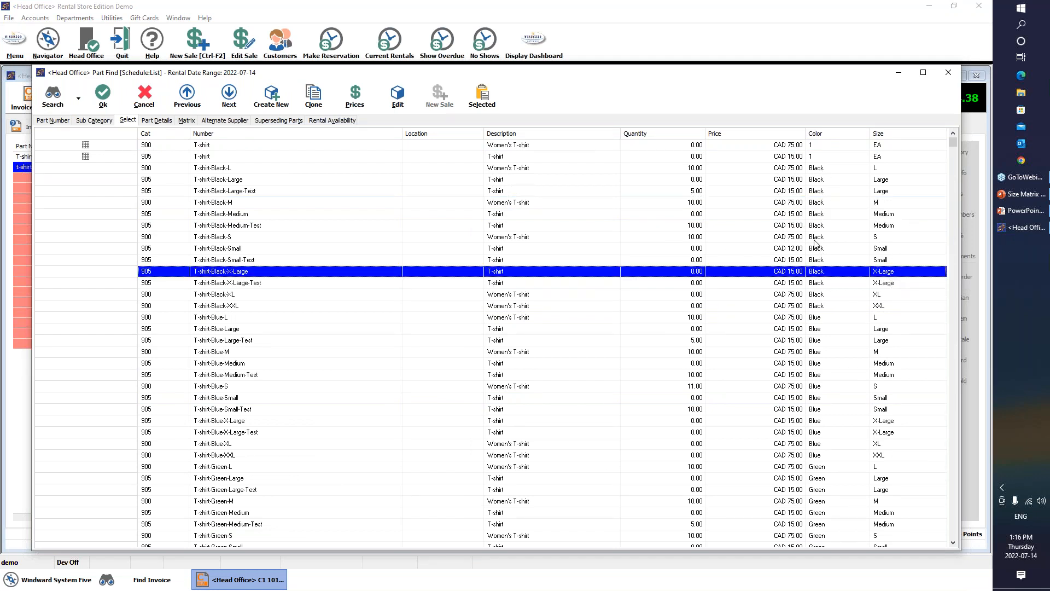
right_click(711, 253)
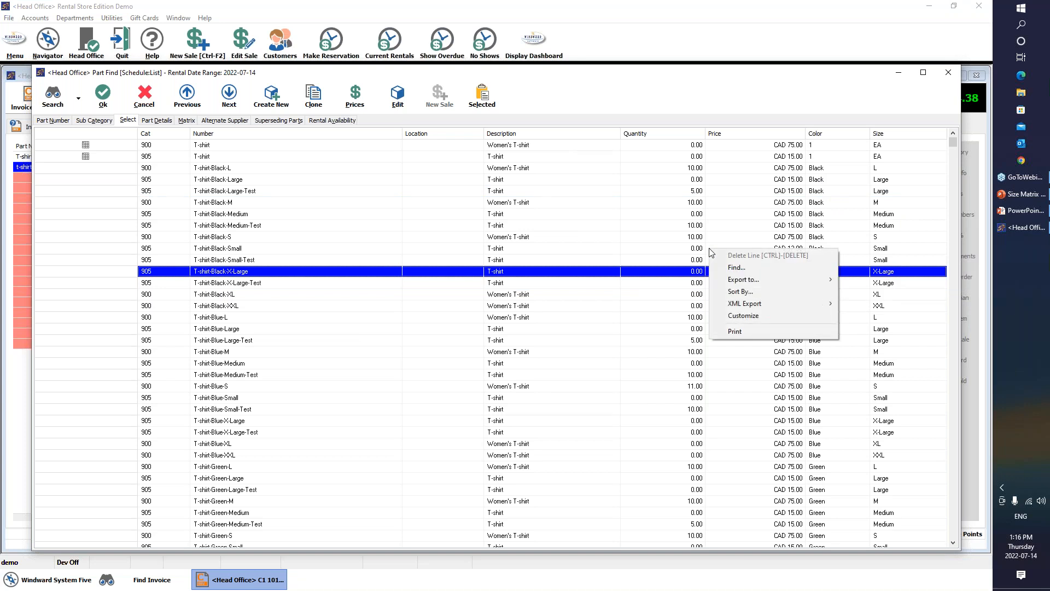
click(745, 316)
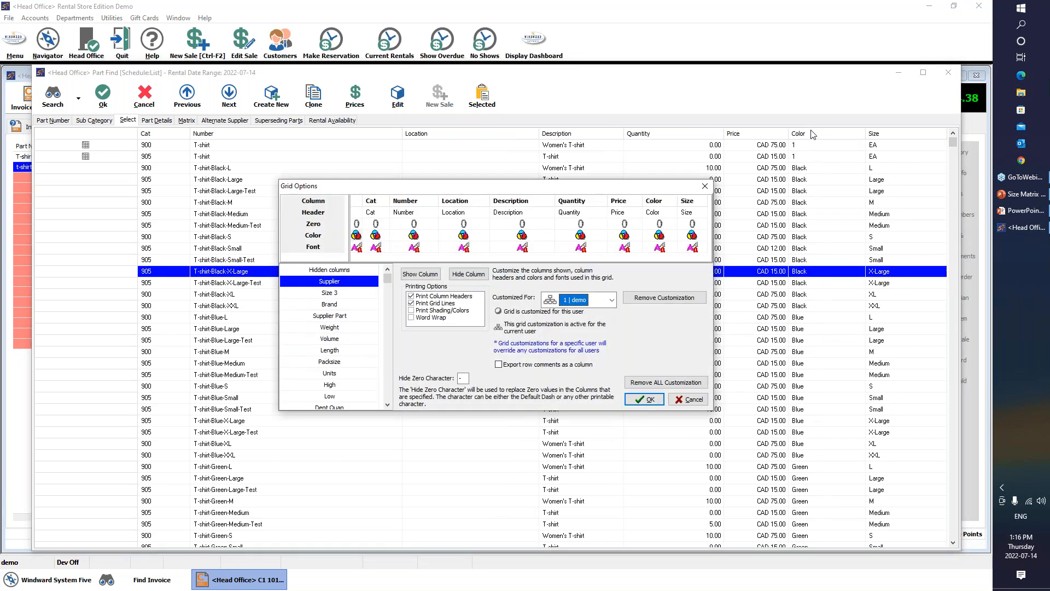
Select the hidden Size 3 column in Grid Options, then cancel so the Part Find list stays unchanged
click(334, 295)
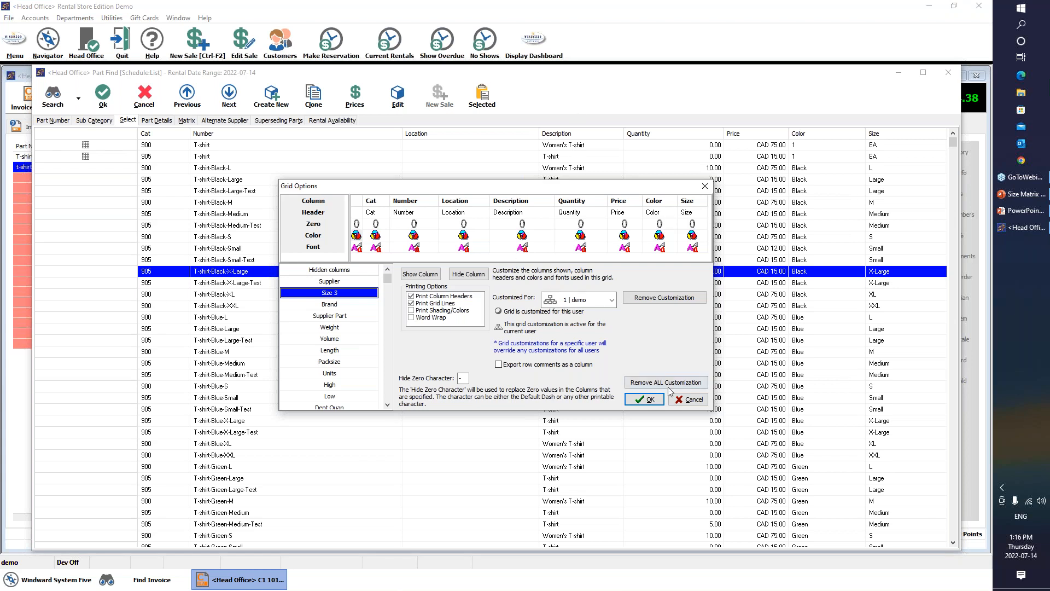
click(688, 399)
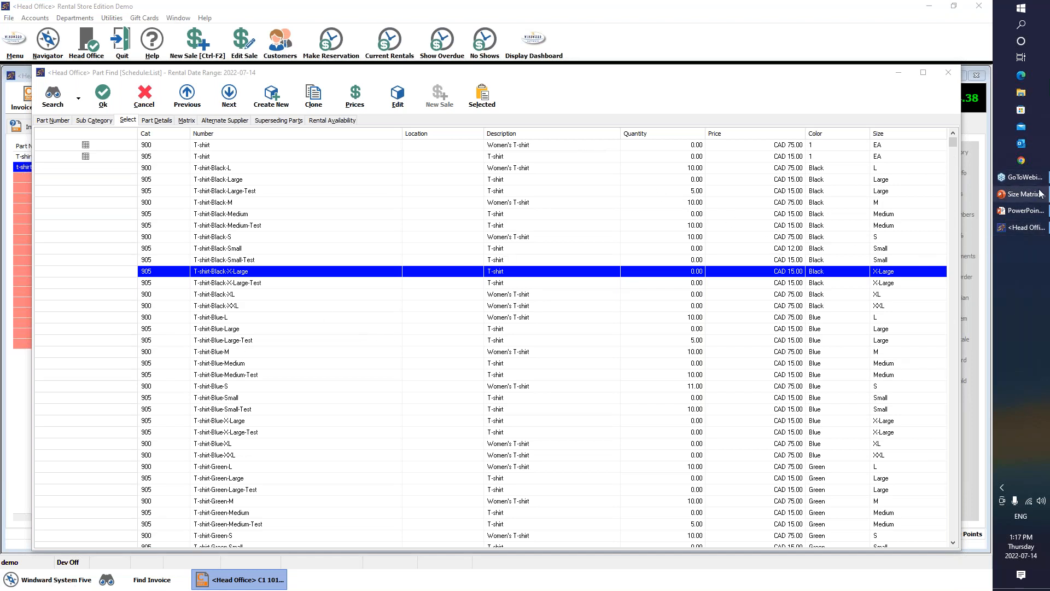
mouse_move(1025, 215)
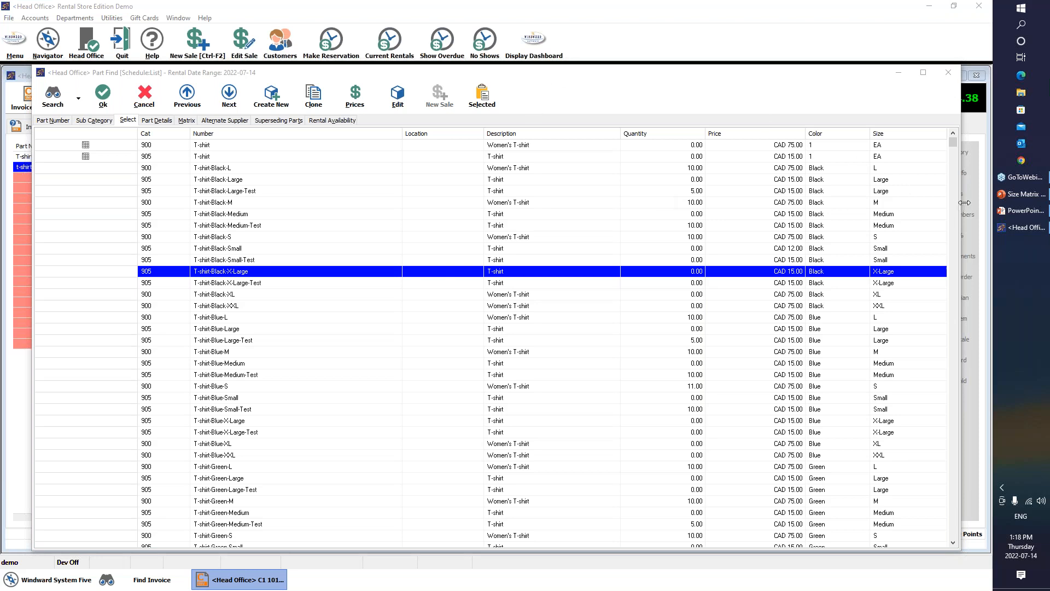
mouse_move(1018, 206)
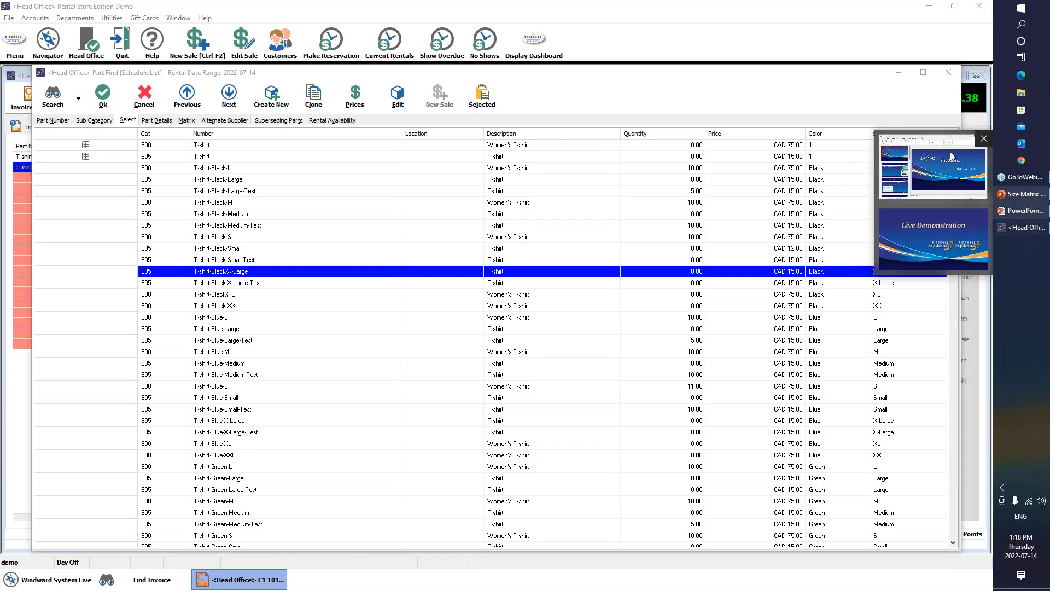